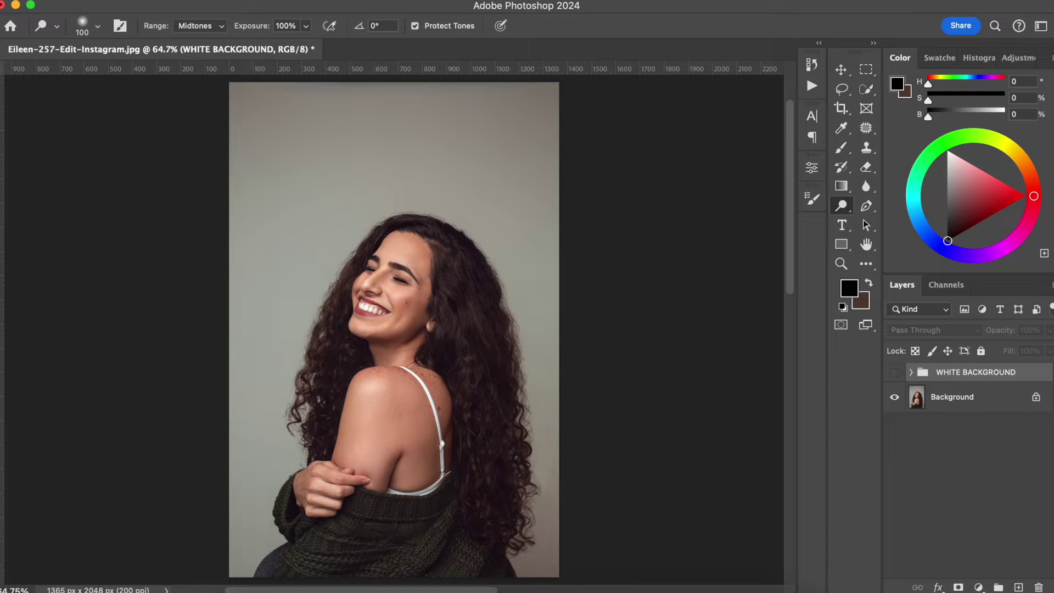
# Preview the WHITE BACKGROUND group by toggling its visibility on and off, and delete the group.
pyautogui.click(896, 373)
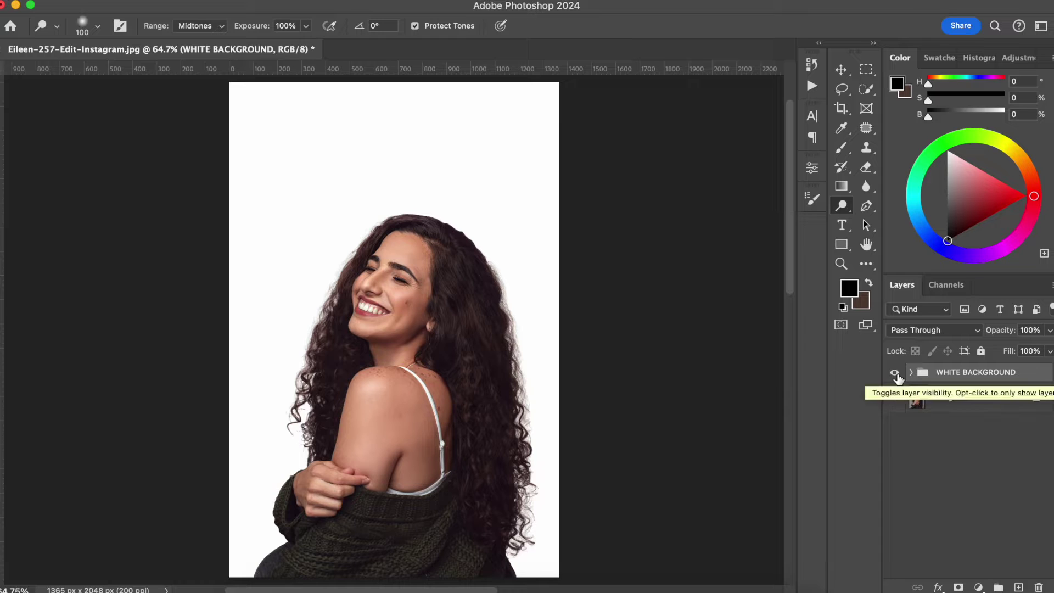
pyautogui.click(895, 374)
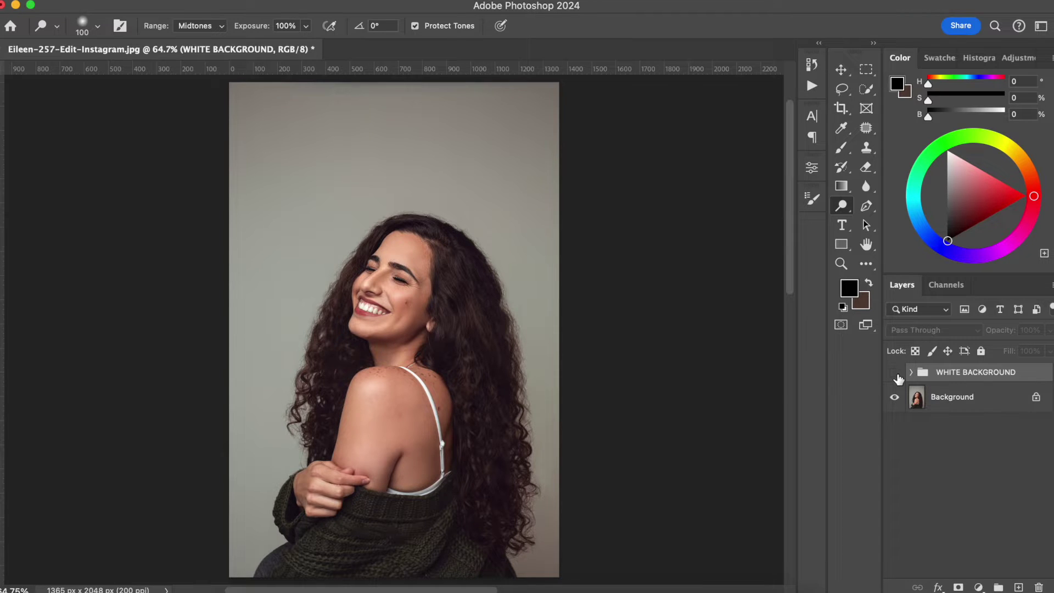
pyautogui.moveTo(970, 369); pyautogui.dragTo(1040, 587)
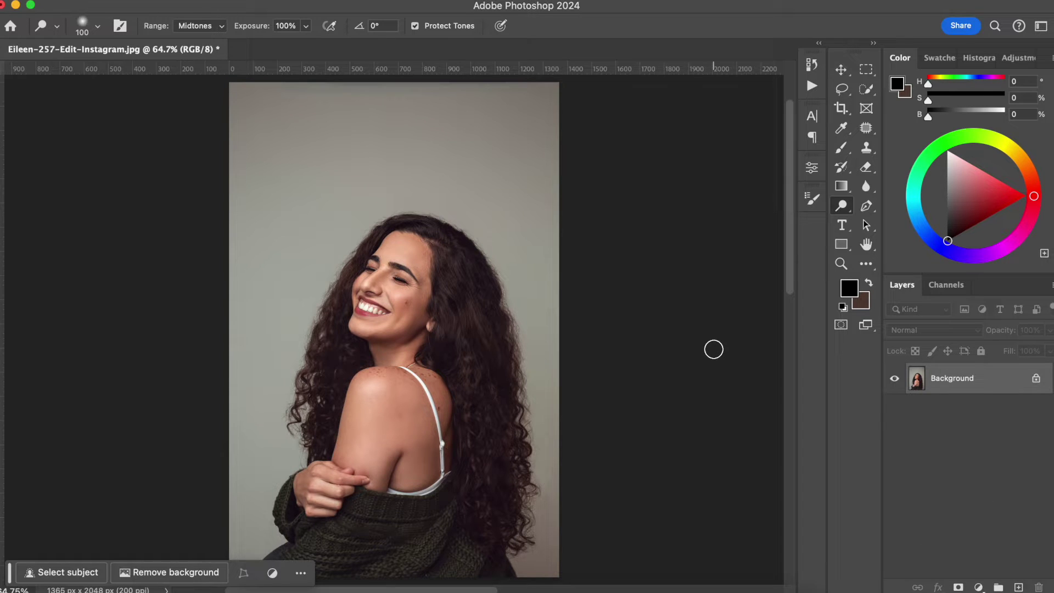
# Duplicate the Background layer and rename the copy "Model Selection".
pyautogui.press('super+j')
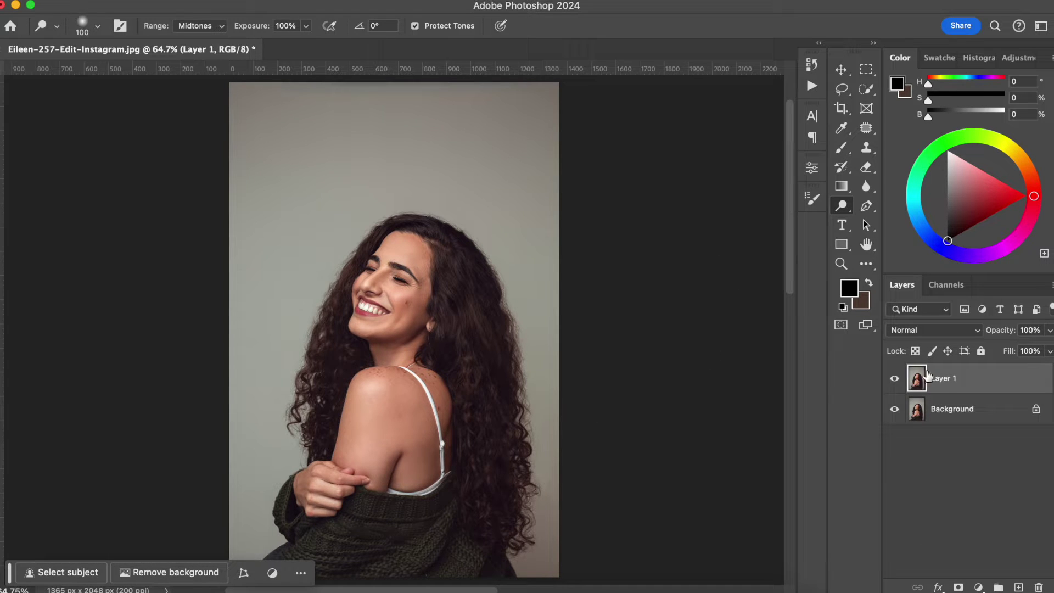
pyautogui.doubleClick(944, 378)
pyautogui.write('Model Selection')
pyautogui.press('Return')
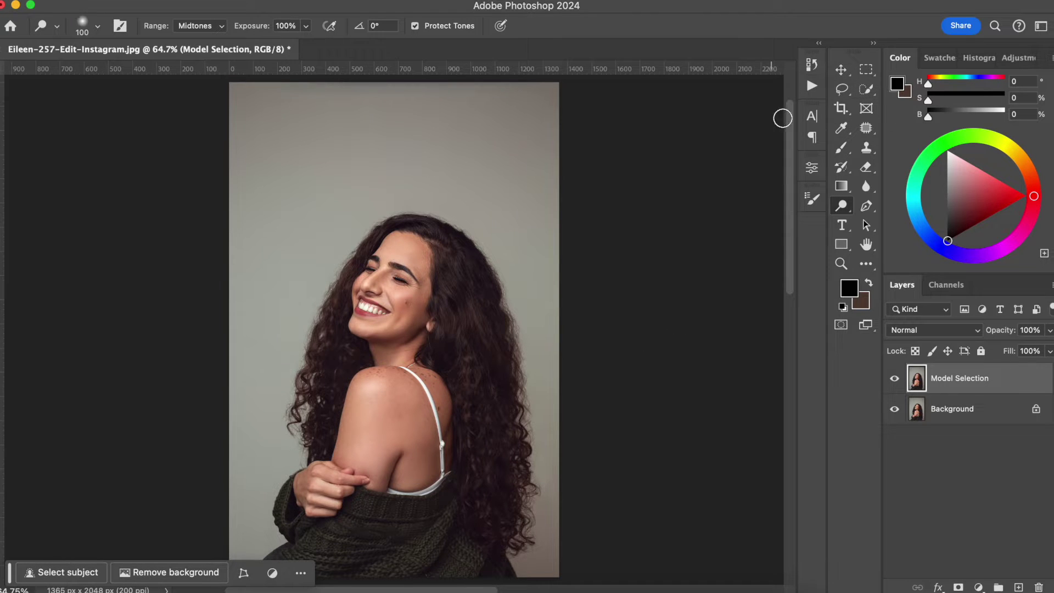
# Select the woman automatically using Select Subject with the Quick Selection tool.
pyautogui.click(869, 92)
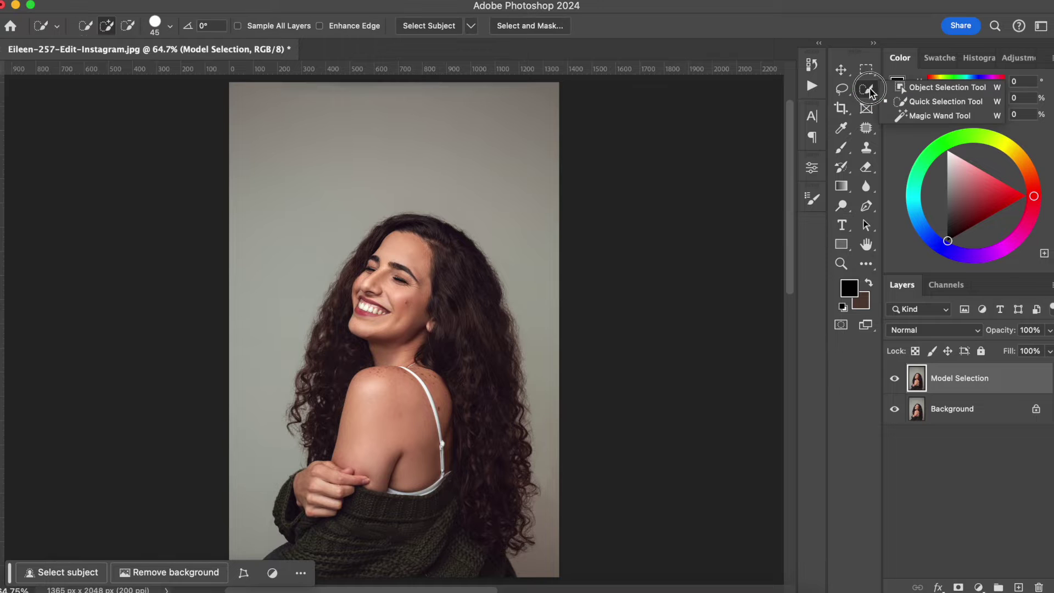
pyautogui.click(442, 26)
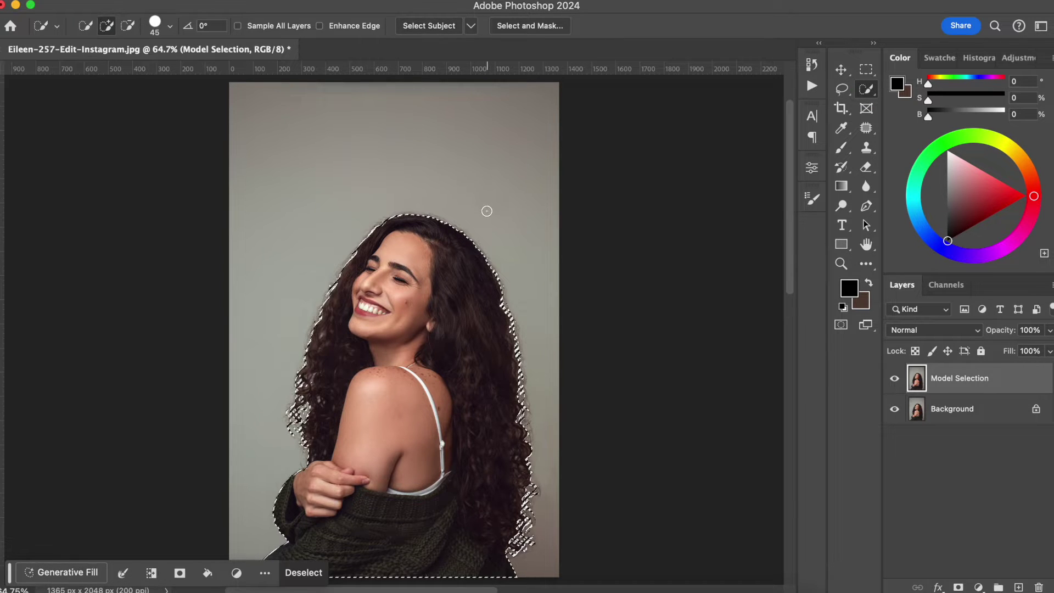
# Examine the selection outline closely around the curly hair on both sides, the hand and the sweater.
pyautogui.scroll(5, 488, 210)
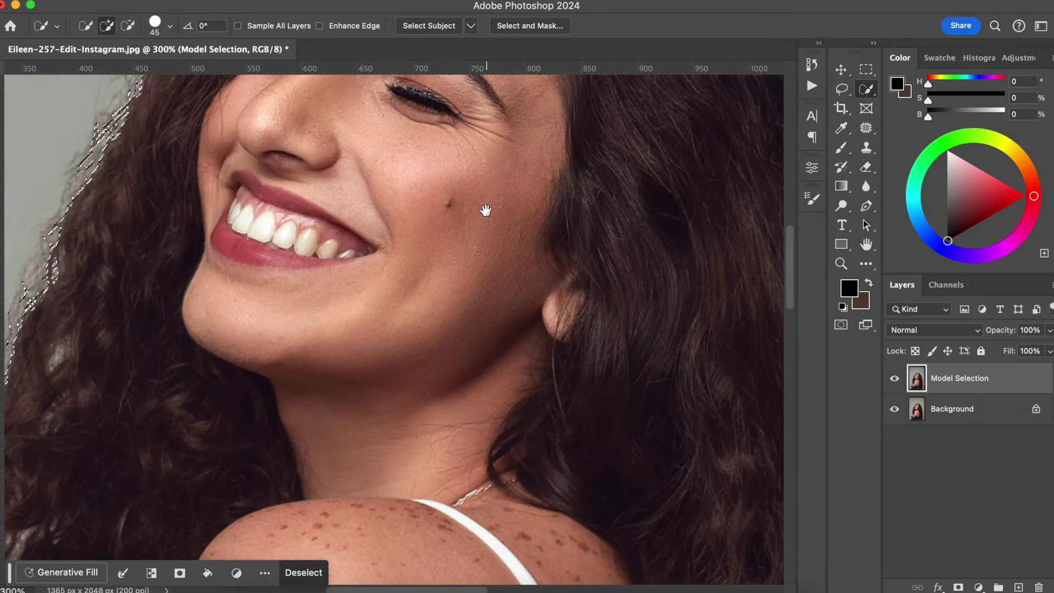
pyautogui.scroll(-15, 486, 210)
pyautogui.hscroll(-6, 487, 210)
pyautogui.scroll(5, 595, 358)
pyautogui.hscroll(-2, 594, 357)
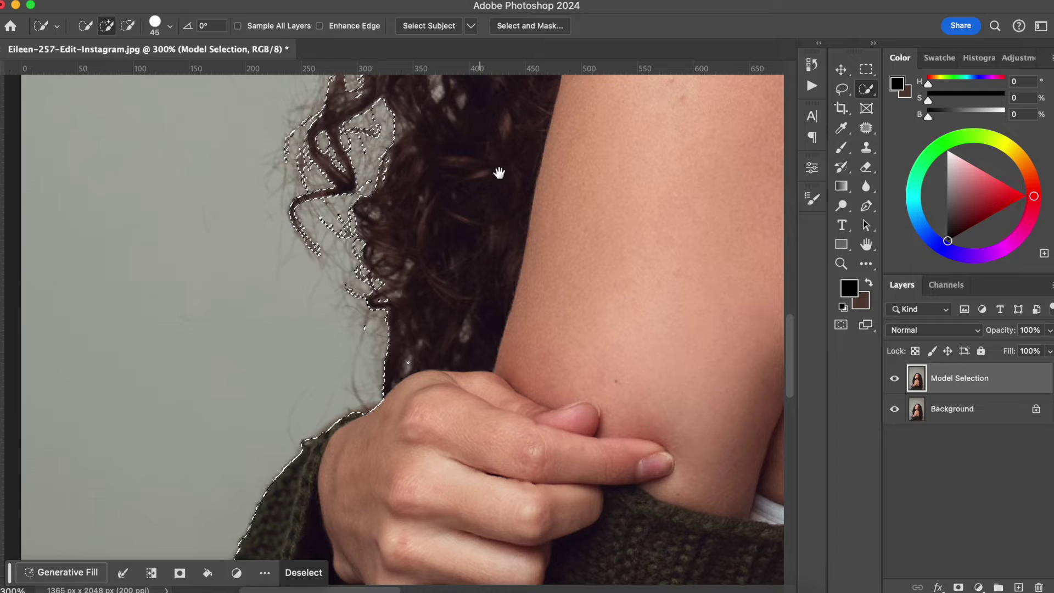
pyautogui.scroll(10, 488, 162)
pyautogui.hscroll(3, 488, 162)
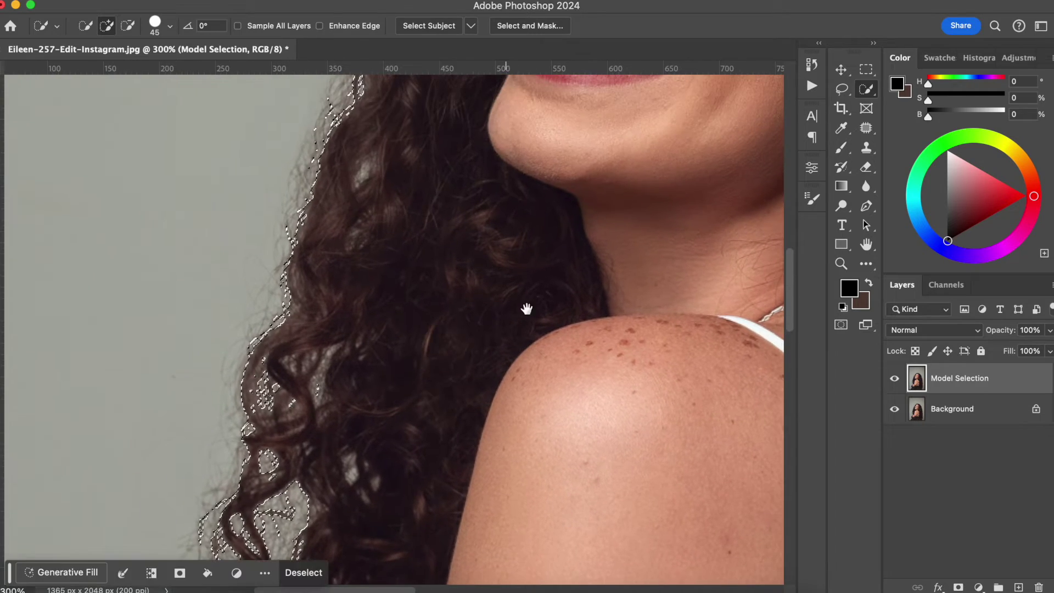
pyautogui.hscroll(15, 508, 314)
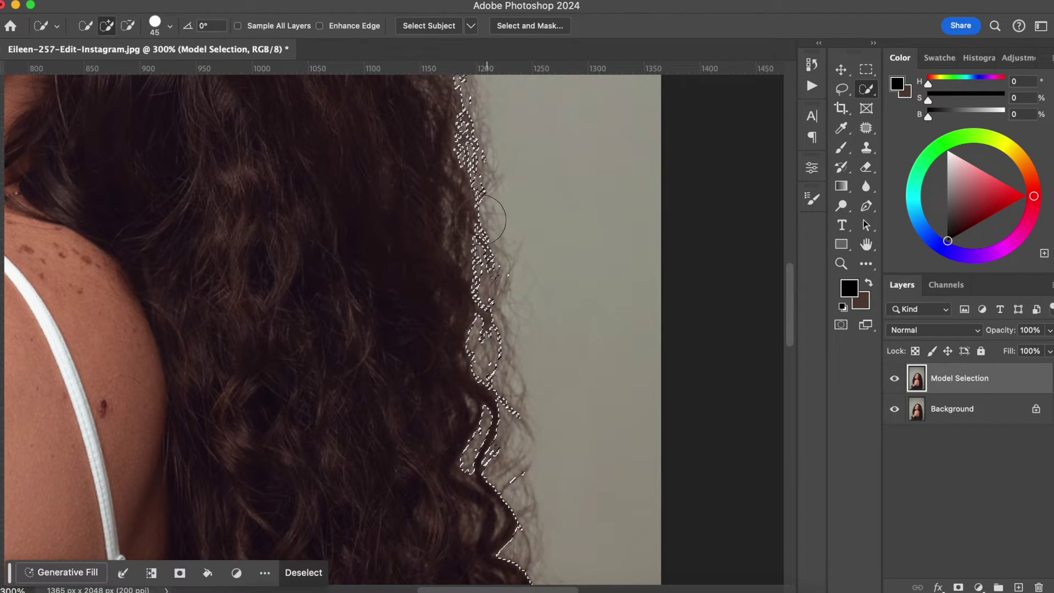
pyautogui.scroll(-10, 522, 407)
pyautogui.hscroll(-8, 523, 407)
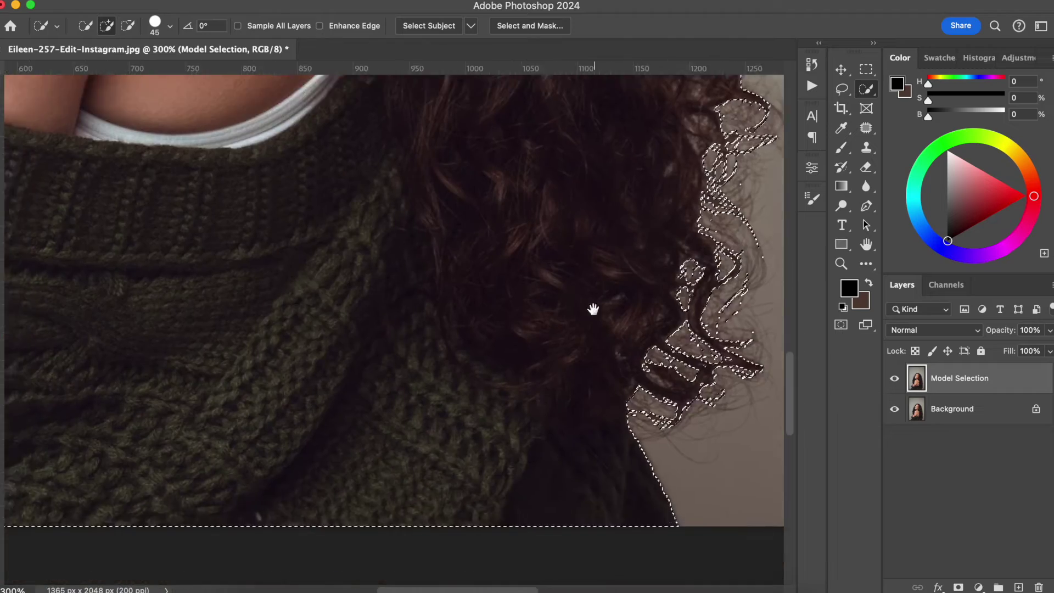
pyautogui.hscroll(-20, 593, 310)
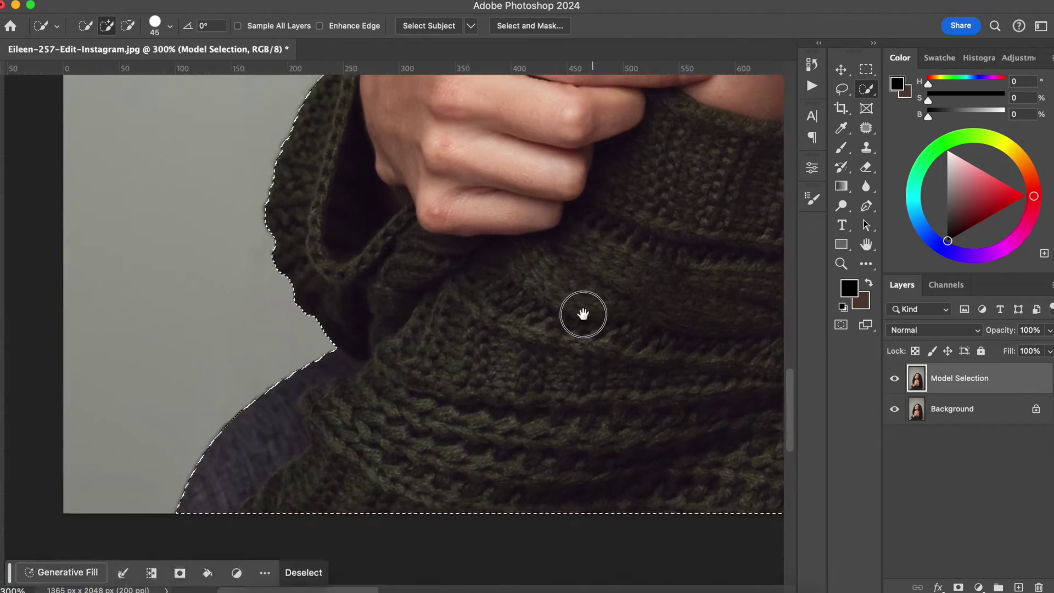
pyautogui.scroll(7, 584, 314)
pyautogui.hscroll(6, 583, 315)
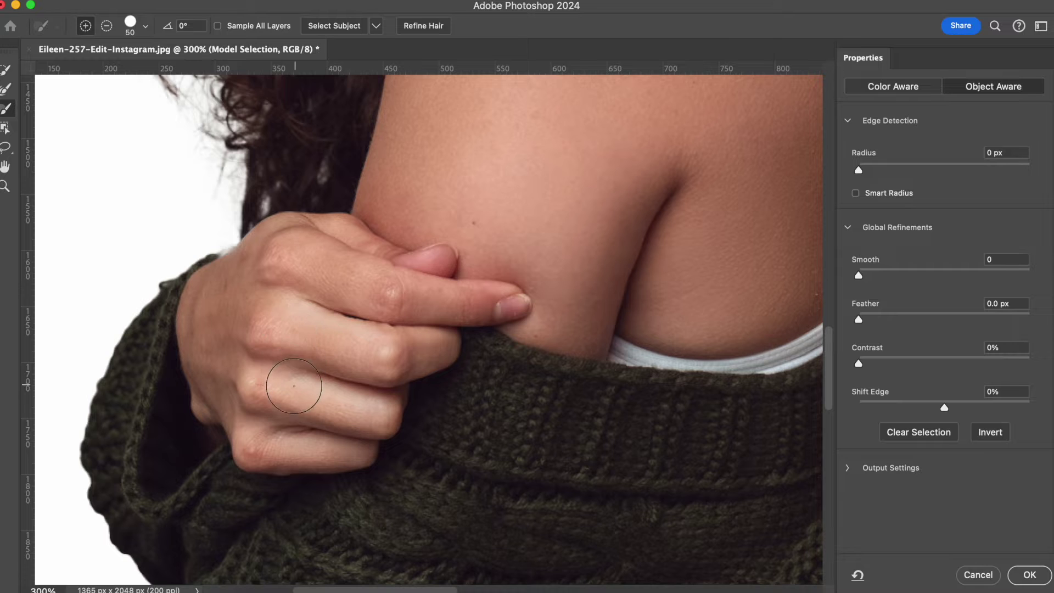
# Open the selection in Select and Mask and change the preview to Black & White at the sweater's edge.
pyautogui.scroll(-10, 499, 170)
pyautogui.hscroll(-5, 508, 320)
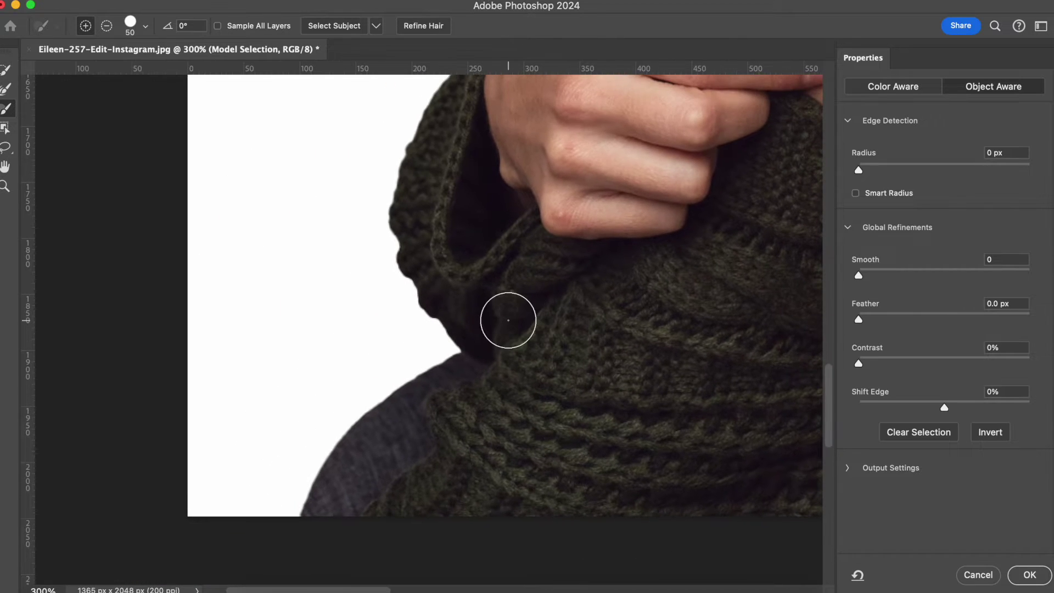
pyautogui.press('super+plus')
pyautogui.scroll(1, 527, 308)
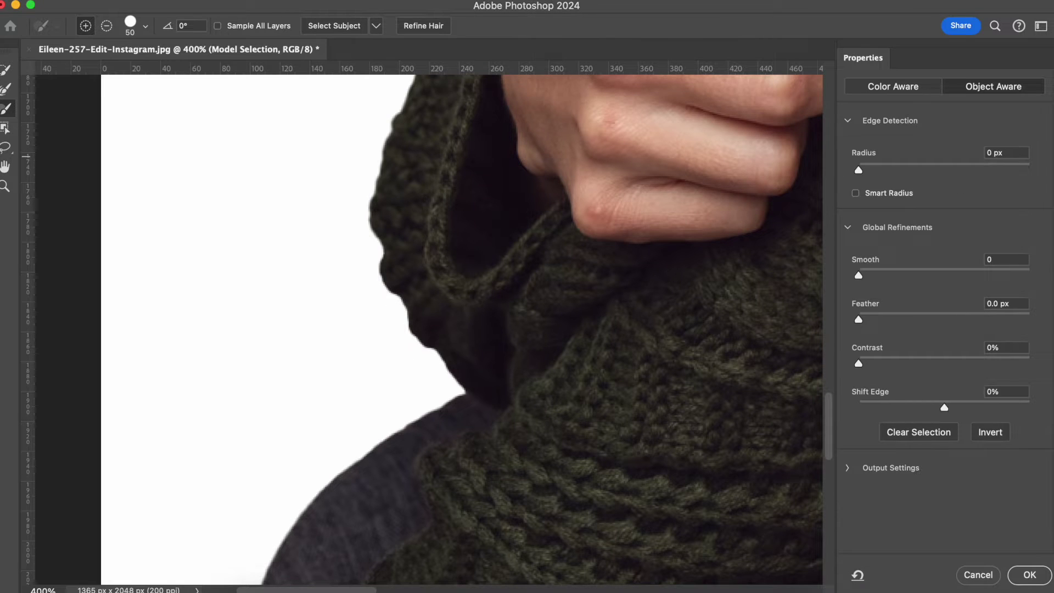
pyautogui.scroll(5, 1043, 243)
pyautogui.scroll(1, 1046, 100)
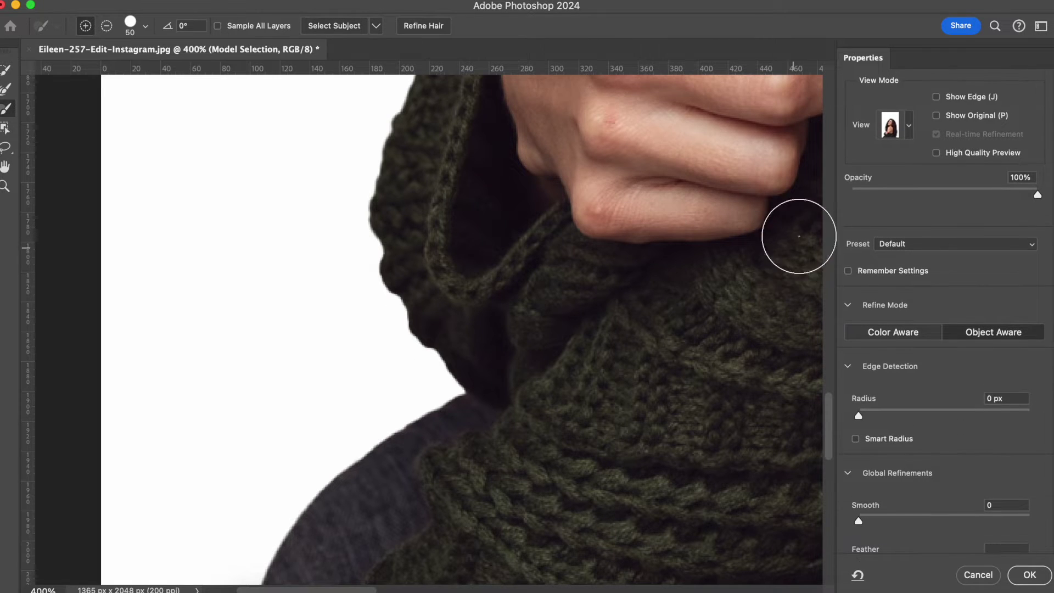
pyautogui.click(907, 127)
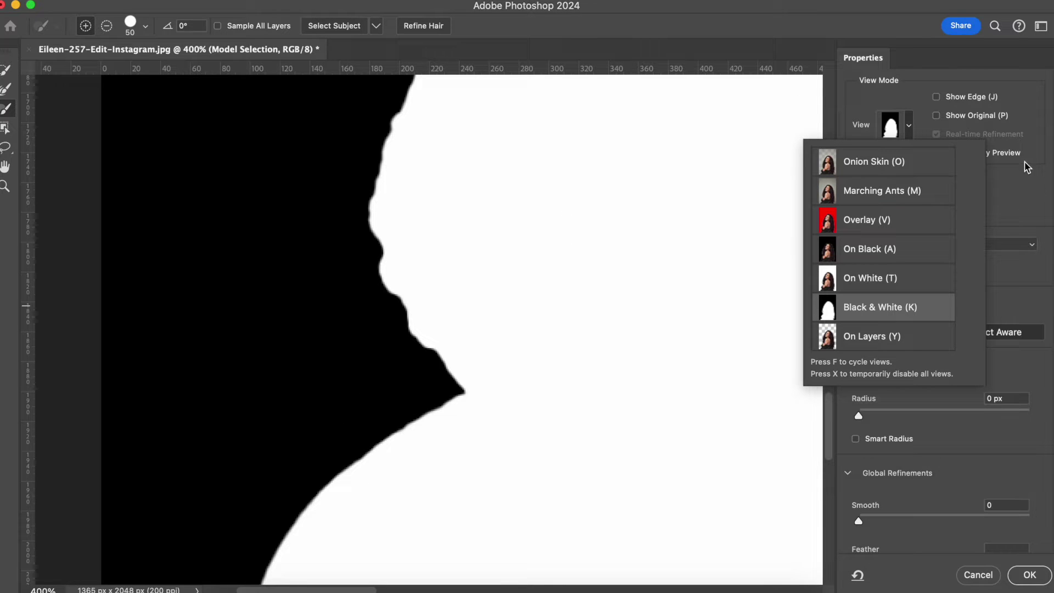
pyautogui.press('Escape')
pyautogui.scroll(-5, 944, 316)
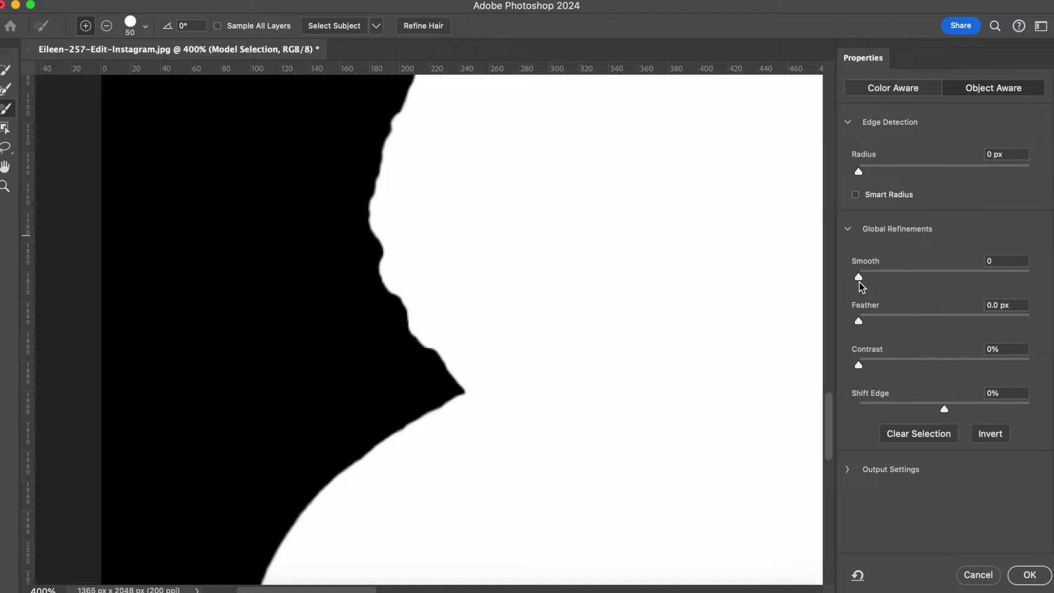
# Set the selection's Smooth to 26 and Contrast to 42%, check the mask along the hair and hand, and apply the refinement.
pyautogui.moveTo(875, 273); pyautogui.dragTo(895, 276)
pyautogui.click(900, 277)
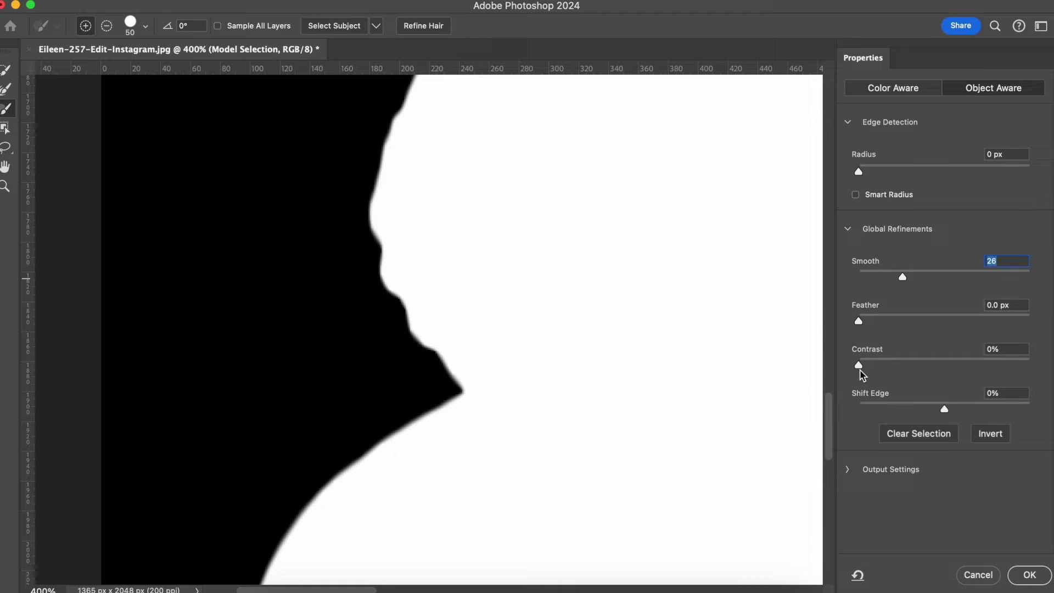
pyautogui.moveTo(859, 366); pyautogui.dragTo(927, 363)
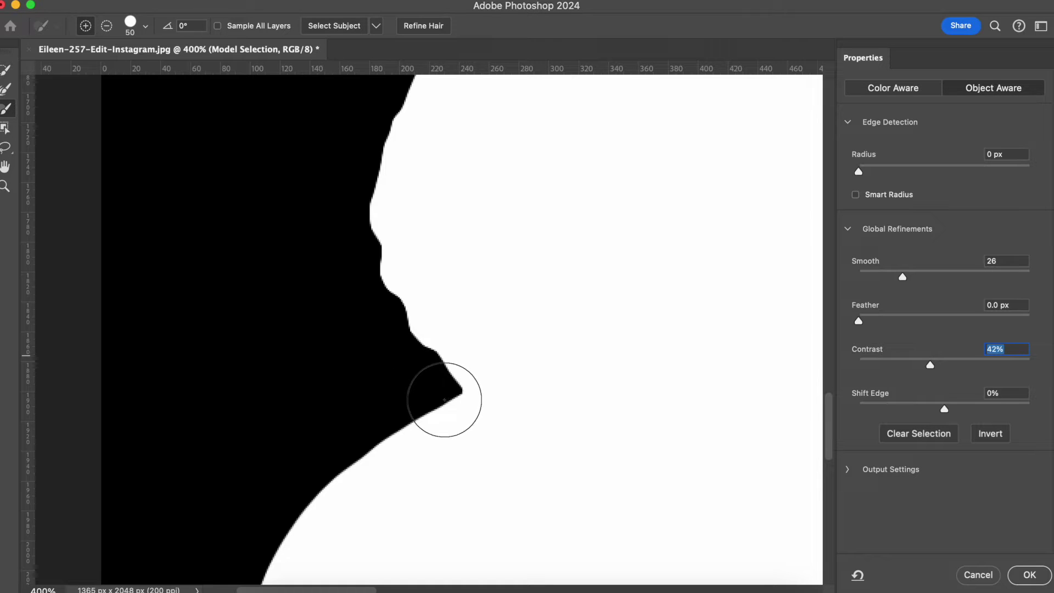
pyautogui.moveTo(598, 217); pyautogui.dragTo(591, 412)
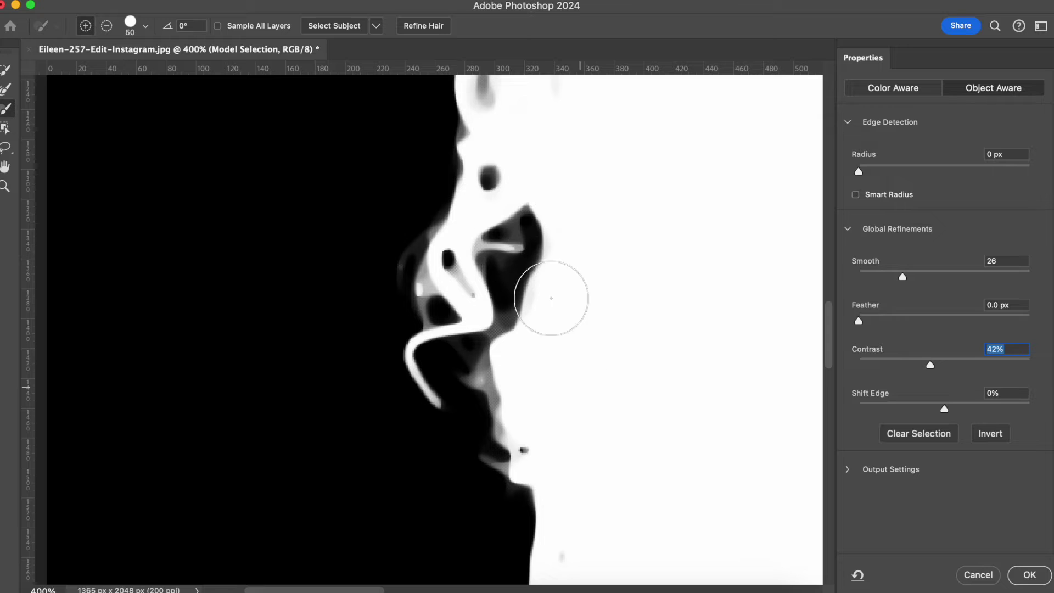
pyautogui.moveTo(659, 454); pyautogui.dragTo(592, 353)
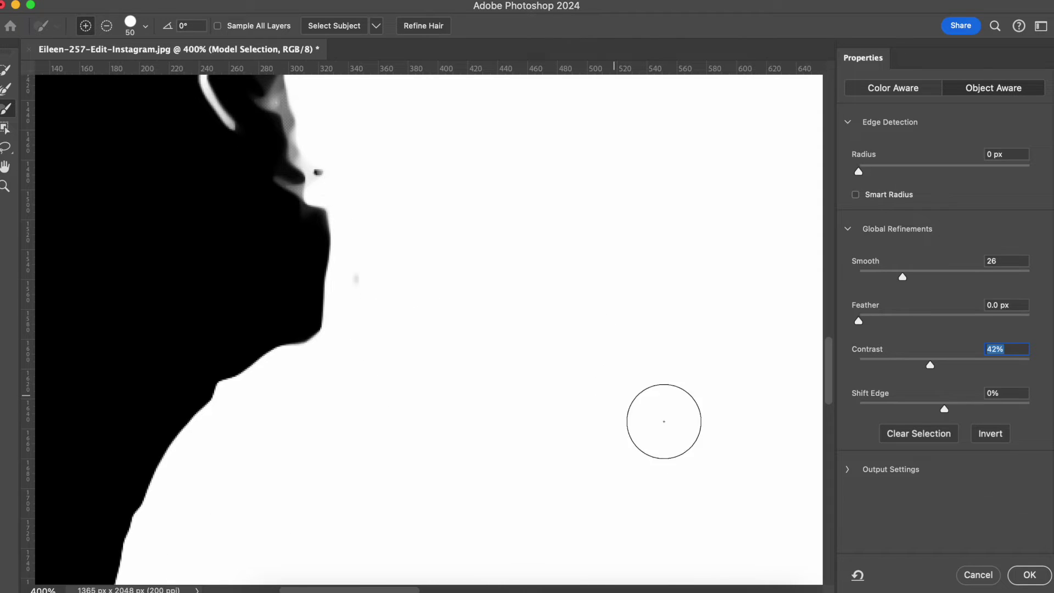
pyautogui.click(1030, 575)
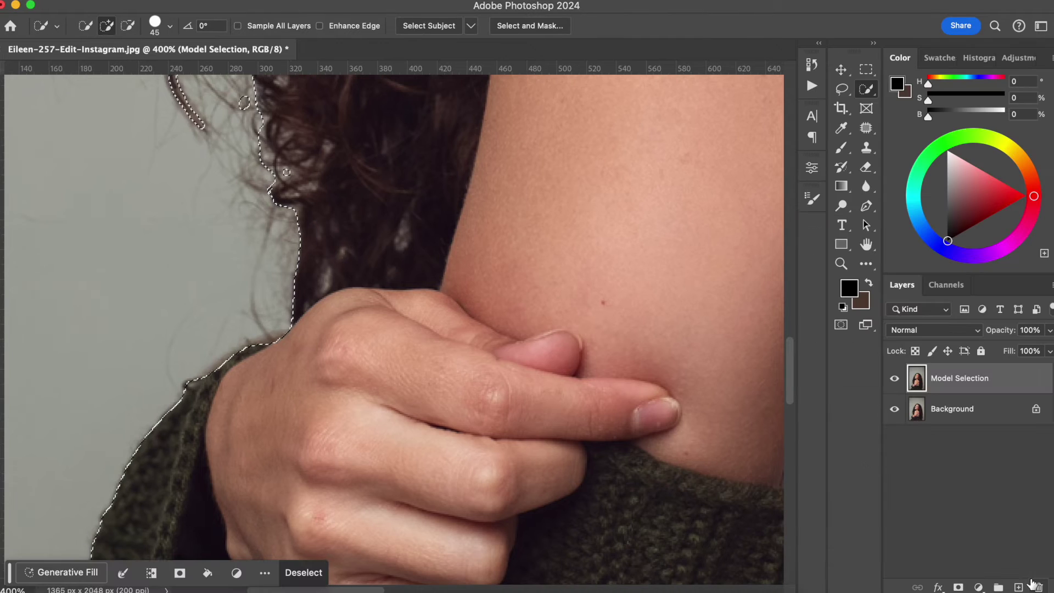
# Reopen the refined selection in Select and Mask and activate the Refine Edge Brush.
pyautogui.press('super+0')
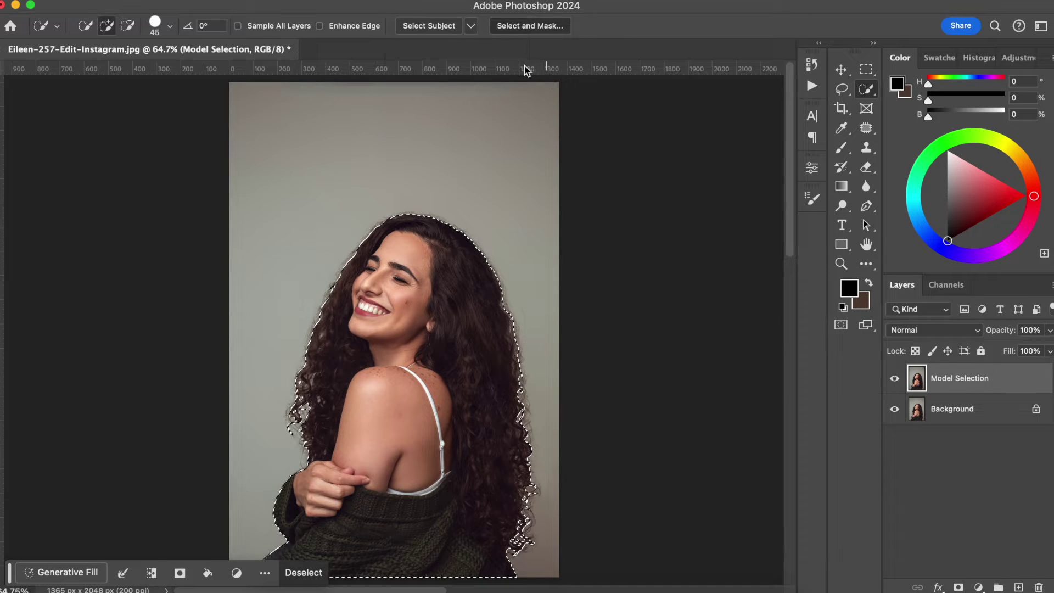
pyautogui.press('alt+super+r')
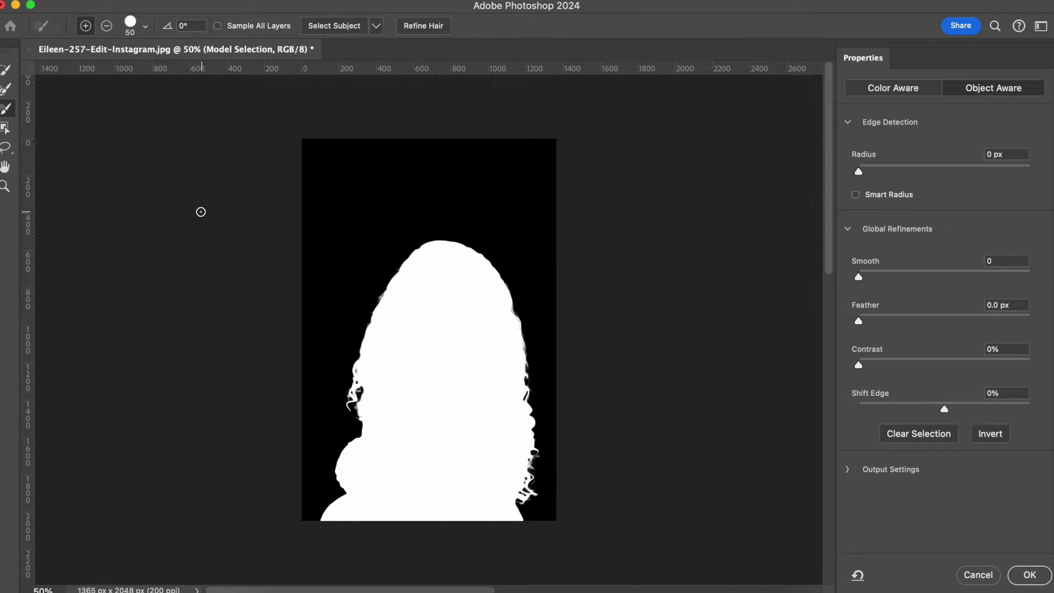
pyautogui.click(6, 93)
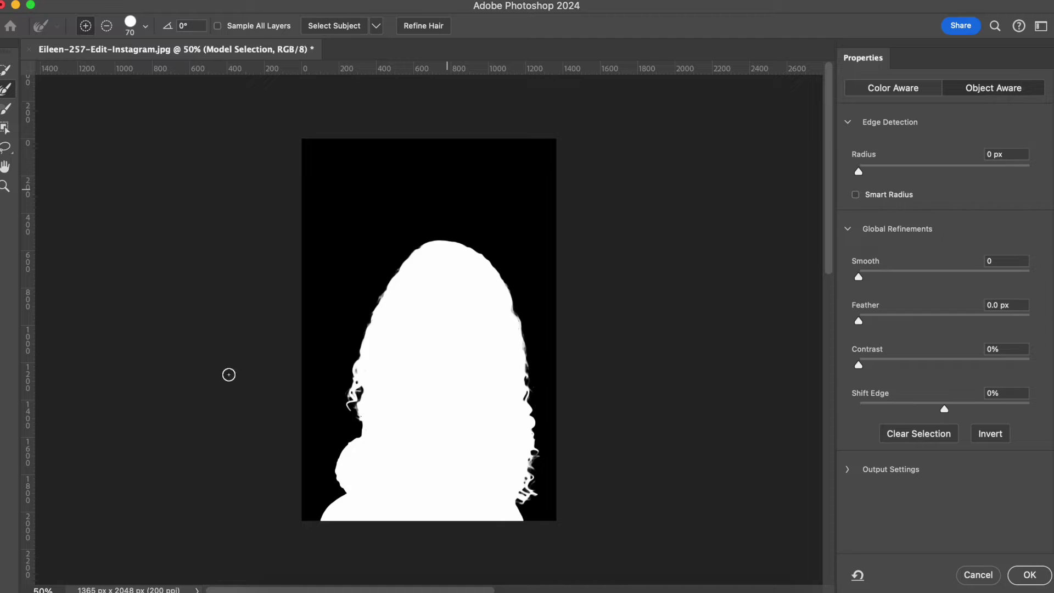
# Try the Marching Ants preview and change the view mode to On White.
pyautogui.scroll(5, 944, 275)
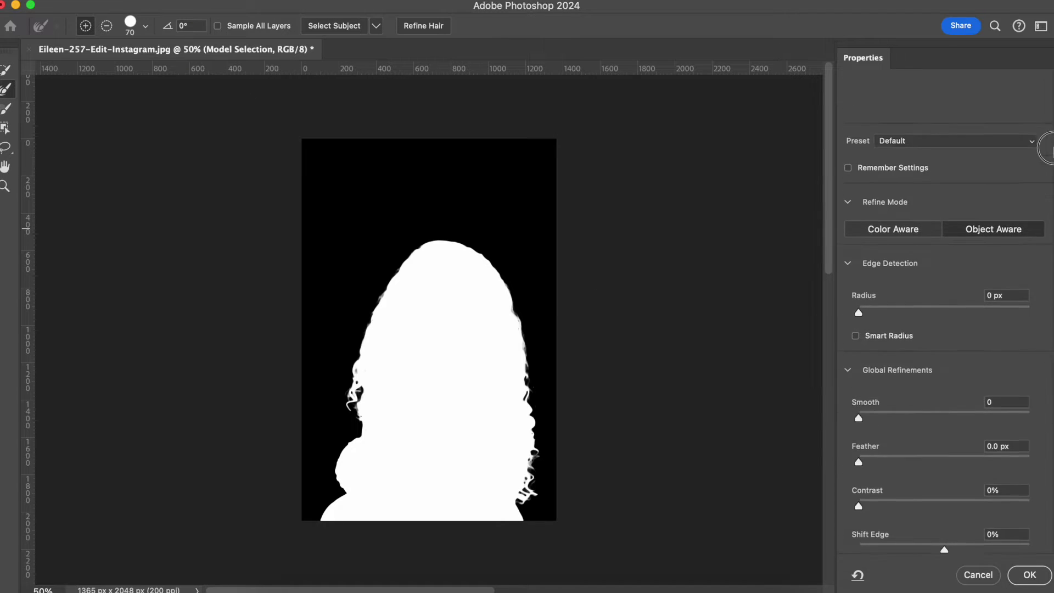
pyautogui.click(911, 134)
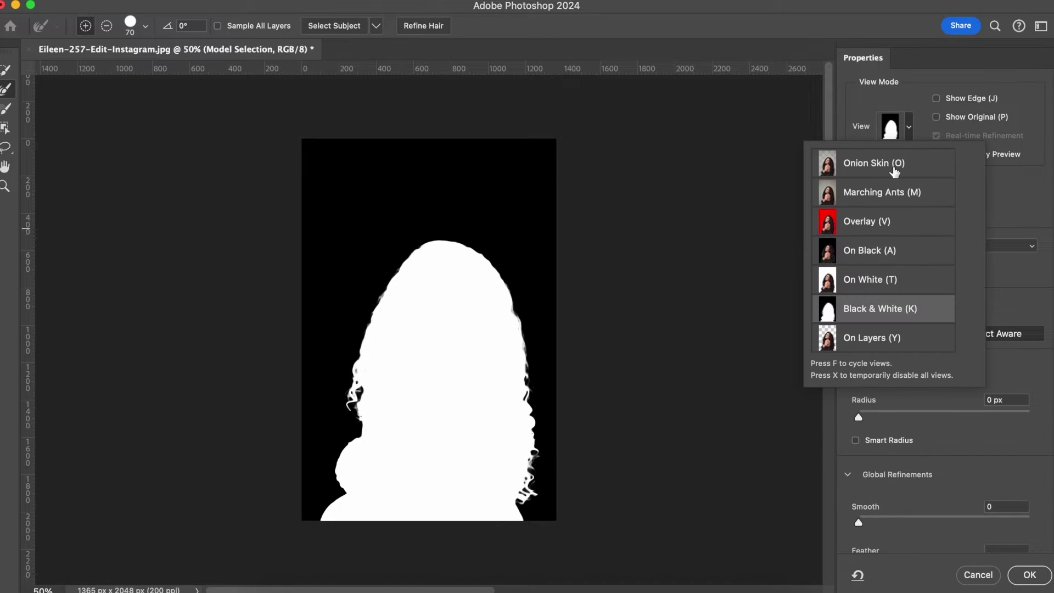
pyautogui.click(878, 194)
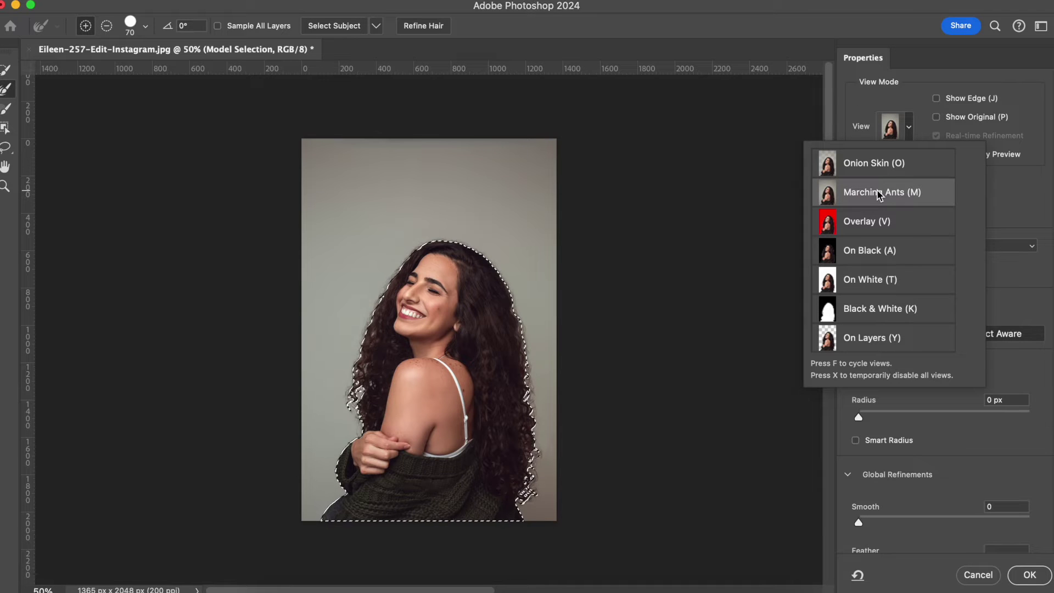
pyautogui.click(890, 127)
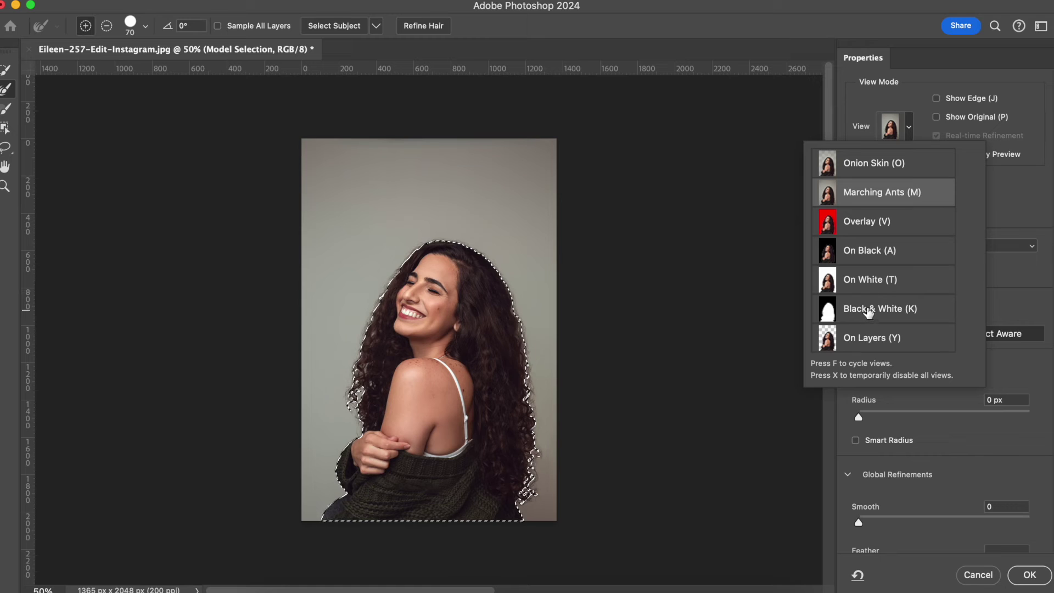
pyautogui.press('t')
pyautogui.press('Return')
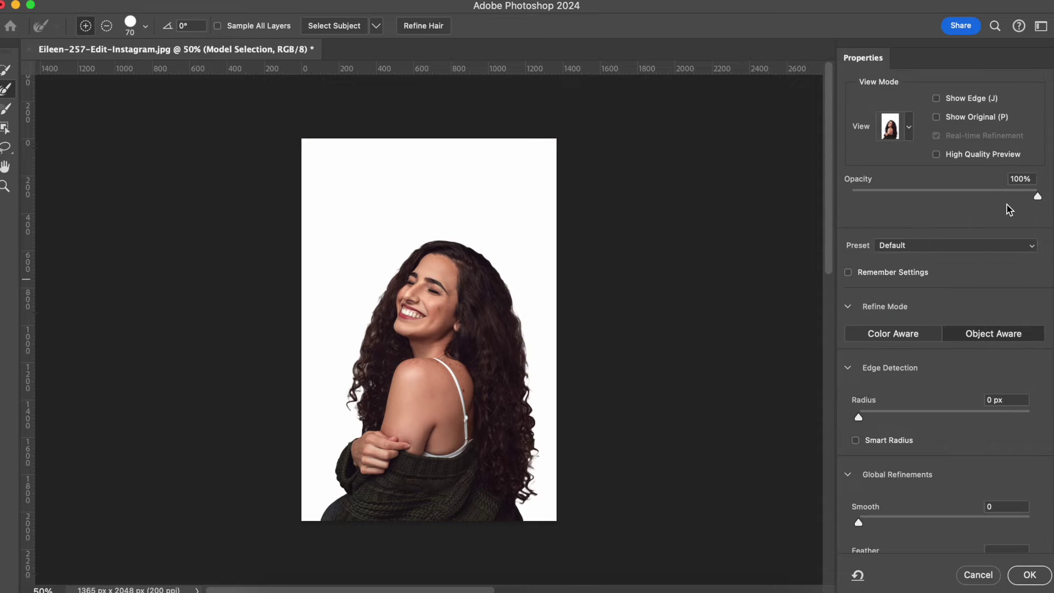
# Brush the Refine Edge Brush over the background showing between the curls beside the shoulder, reducing its size to 40 and 20.
pyautogui.press('super+plus')
pyautogui.press('super+plus')
pyautogui.press('super+plus')
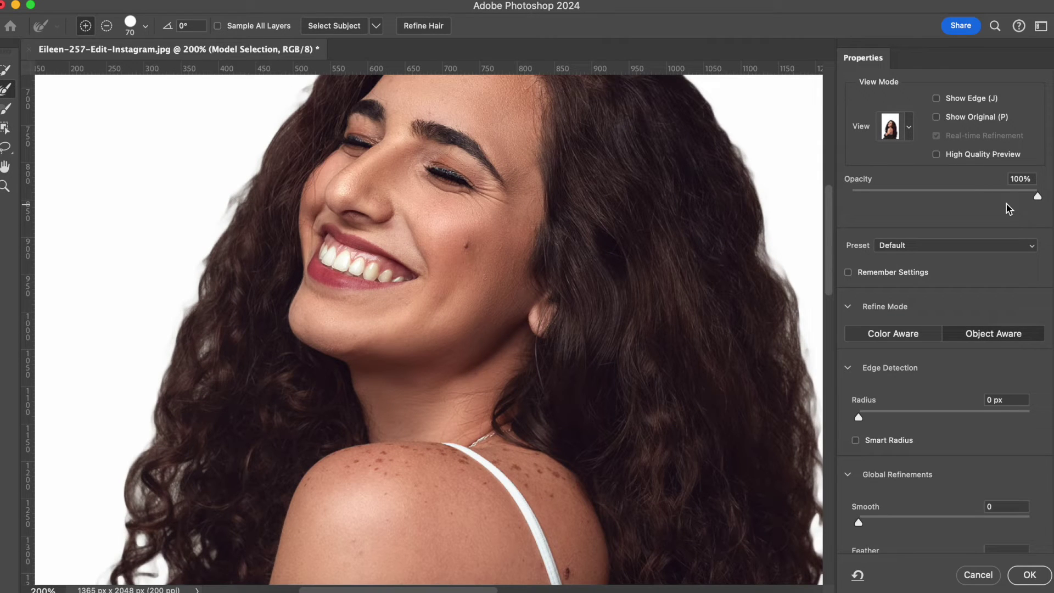
pyautogui.moveTo(315, 340); pyautogui.dragTo(498, 145)
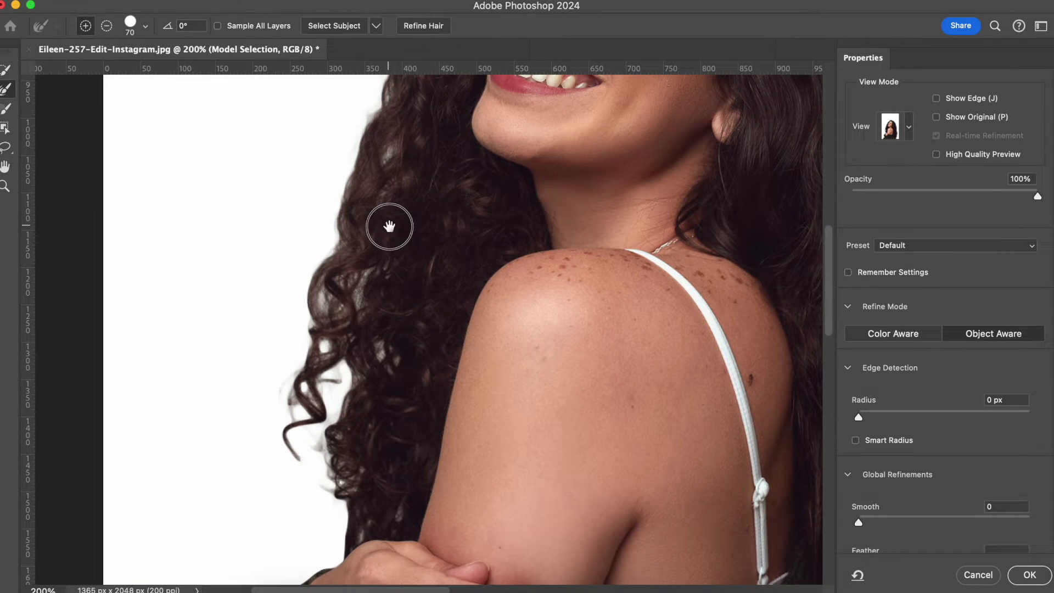
pyautogui.moveTo(388, 224); pyautogui.dragTo(385, 270)
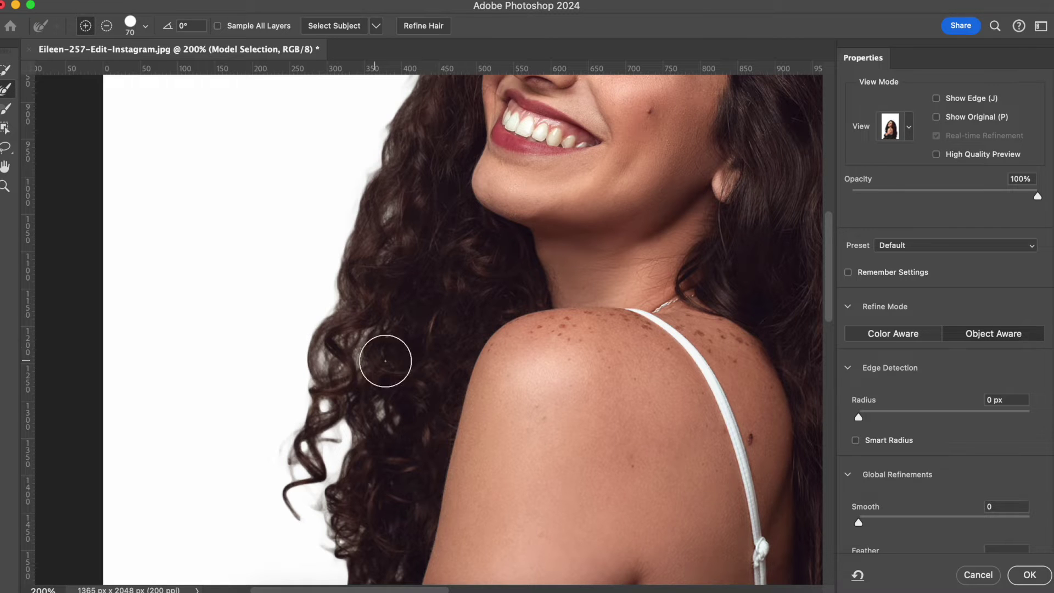
pyautogui.scroll(-5, 398, 368)
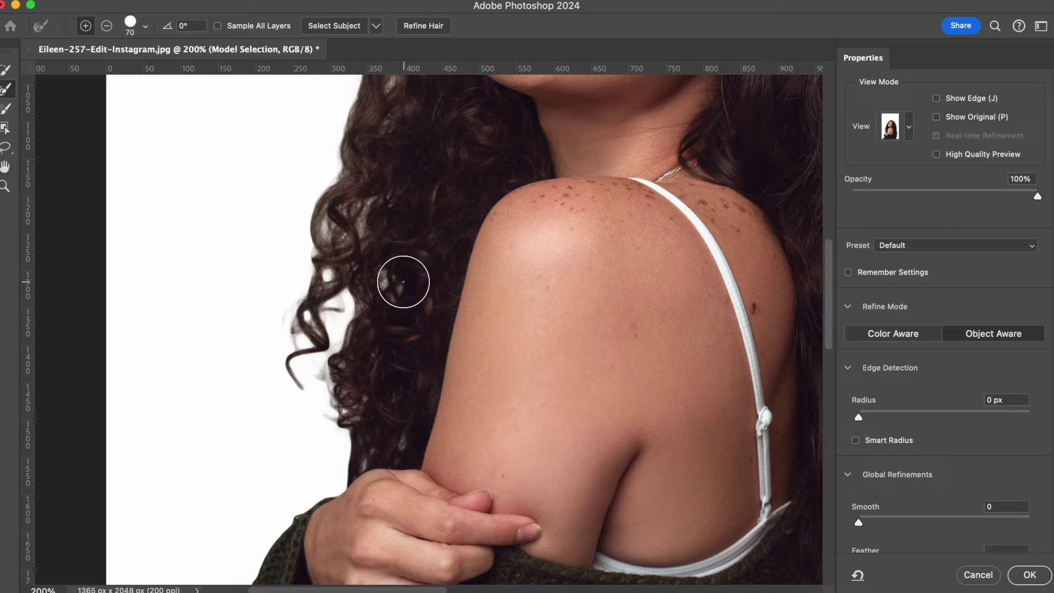
pyautogui.press('[')
pyautogui.press('[')
pyautogui.press('[')
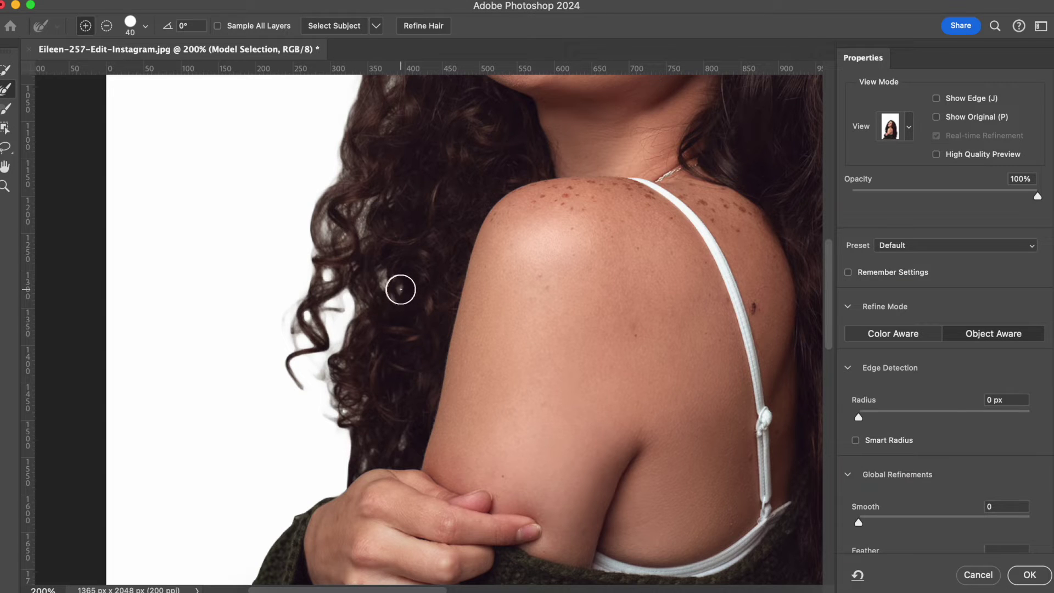
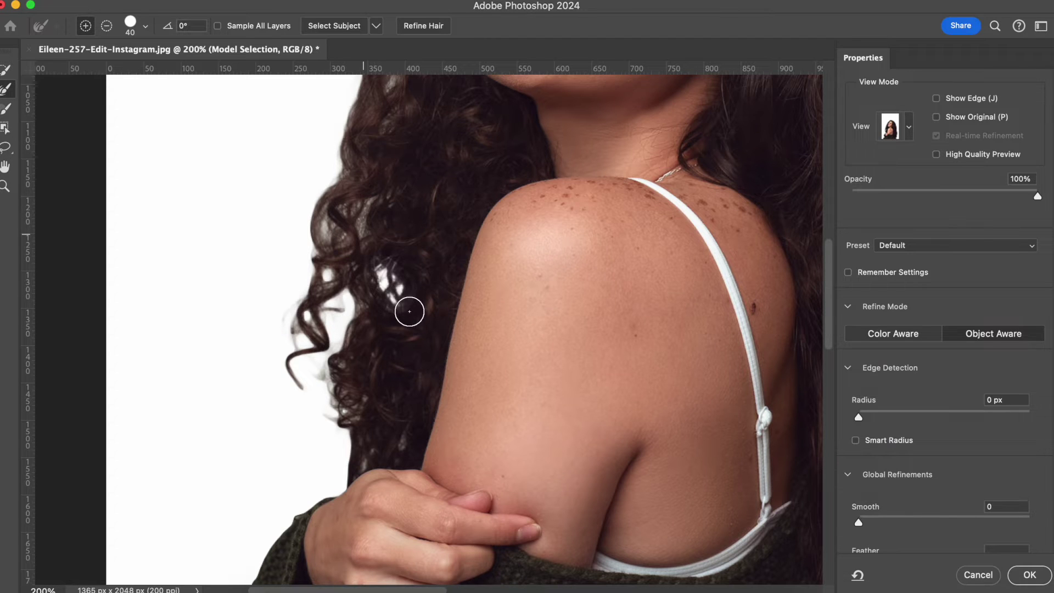
pyautogui.moveTo(356, 304)
pyautogui.mouseDown()
pyautogui.moveTo(336, 377)
pyautogui.moveTo(350, 451)
pyautogui.moveTo(343, 477)
pyautogui.moveTo(355, 459)
pyautogui.mouseUp()
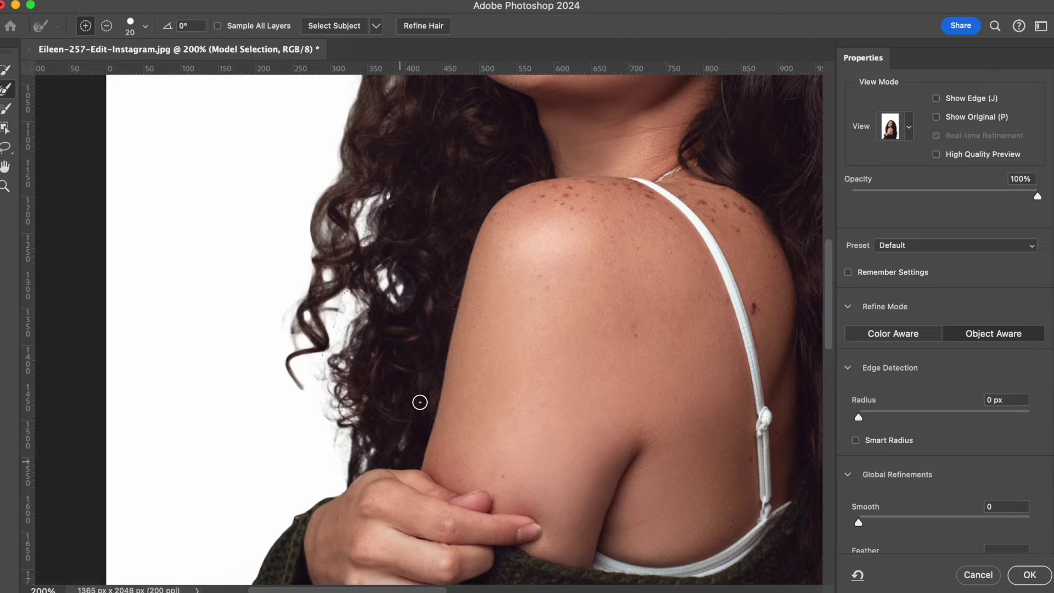
# Refine the hair's outer edge on the face side, from the lowest curls up to the forehead, with the brush at size 80.
pyautogui.scroll(5, 406, 286)
pyautogui.hscroll(-2, 406, 285)
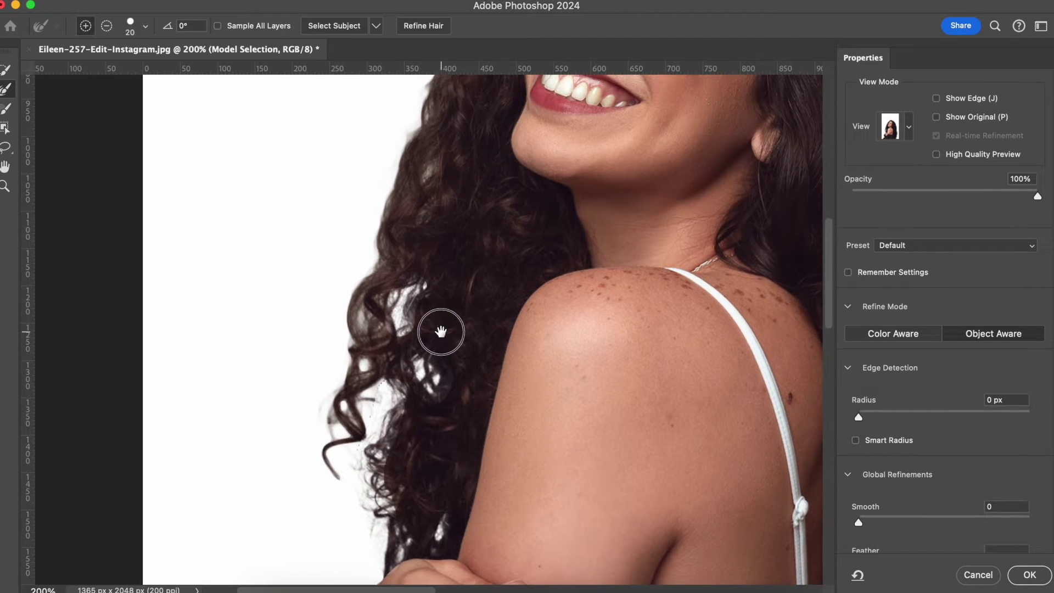
pyautogui.scroll(-2, 432, 325)
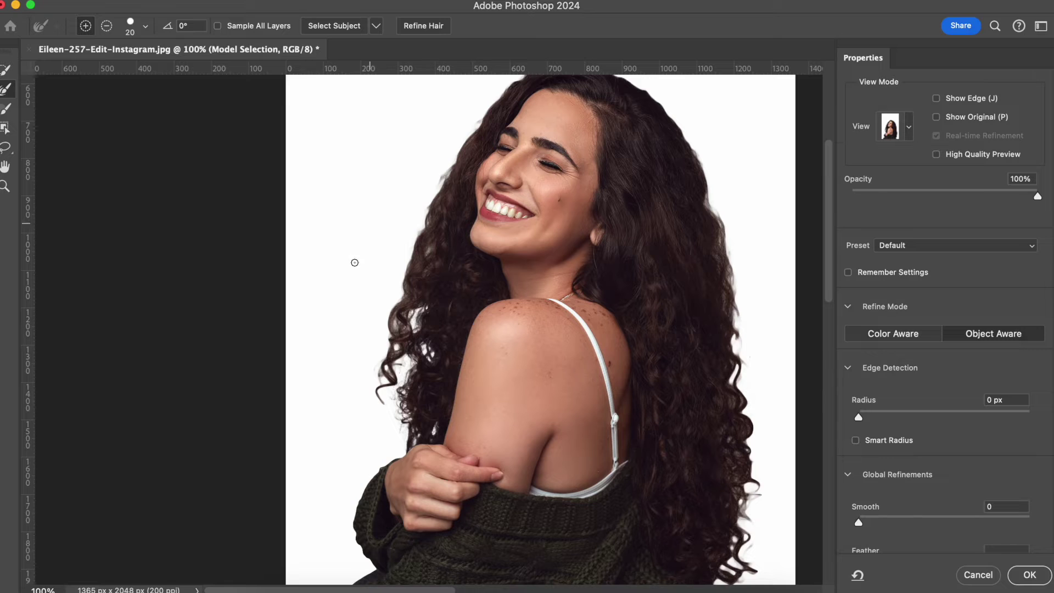
pyautogui.moveTo(381, 393)
pyautogui.mouseDown()
pyautogui.moveTo(428, 213)
pyautogui.moveTo(470, 122)
pyautogui.moveTo(489, 115)
pyautogui.mouseUp()
pyautogui.moveTo(499, 151)
pyautogui.mouseDown()
pyautogui.moveTo(469, 175)
pyautogui.moveTo(464, 234)
pyautogui.mouseUp()
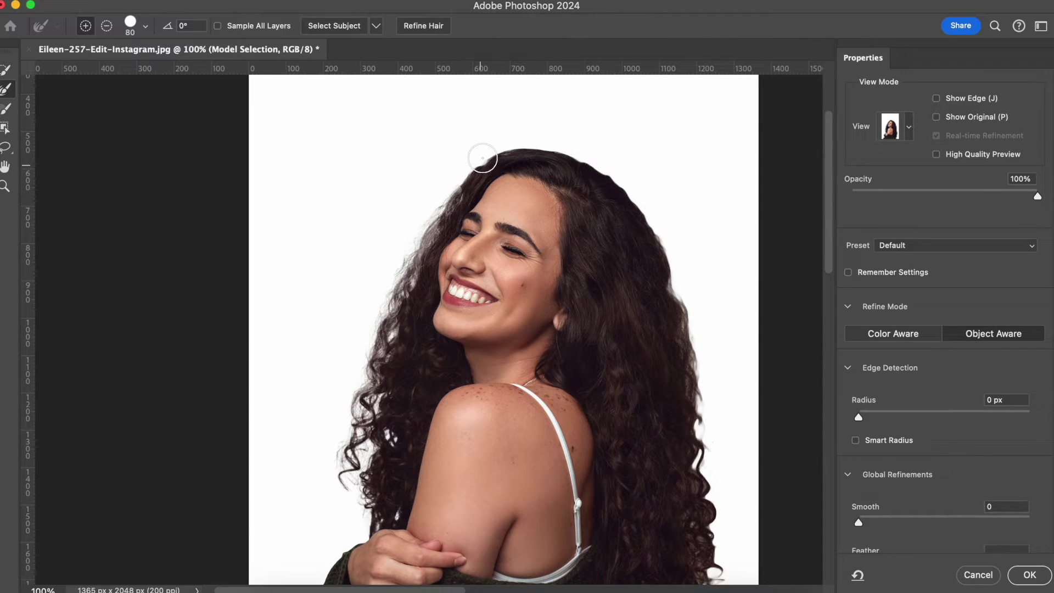
# Brush the Refine Edge Brush along the hair's outline over the crown and down the back to the curl ends.
pyautogui.moveTo(462, 181)
pyautogui.mouseDown()
pyautogui.moveTo(508, 144)
pyautogui.moveTo(549, 141)
pyautogui.moveTo(603, 157)
pyautogui.moveTo(646, 199)
pyautogui.moveTo(687, 322)
pyautogui.moveTo(719, 520)
pyautogui.mouseUp()
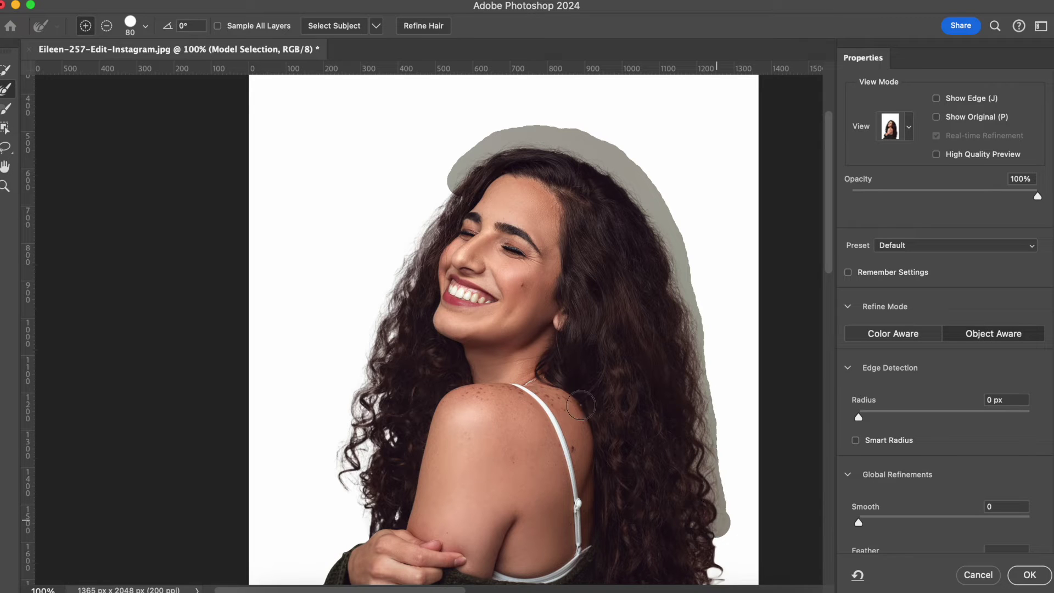
pyautogui.scroll(-5, 608, 400)
pyautogui.moveTo(661, 398)
pyautogui.mouseDown()
pyautogui.moveTo(660, 524)
pyautogui.moveTo(647, 521)
pyautogui.moveTo(641, 542)
pyautogui.moveTo(670, 332)
pyautogui.mouseUp()
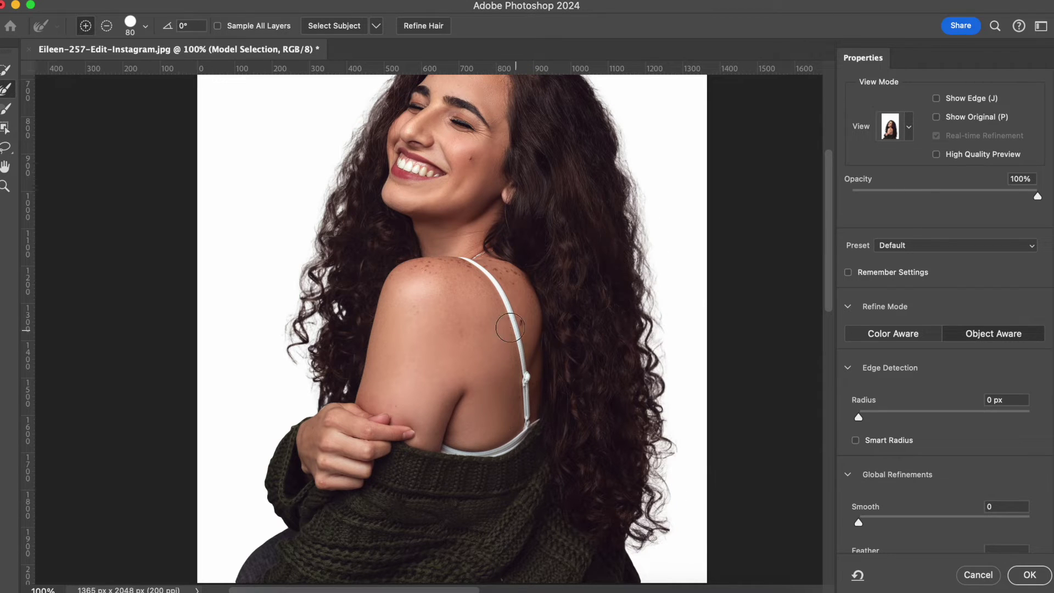
pyautogui.scroll(4, 515, 330)
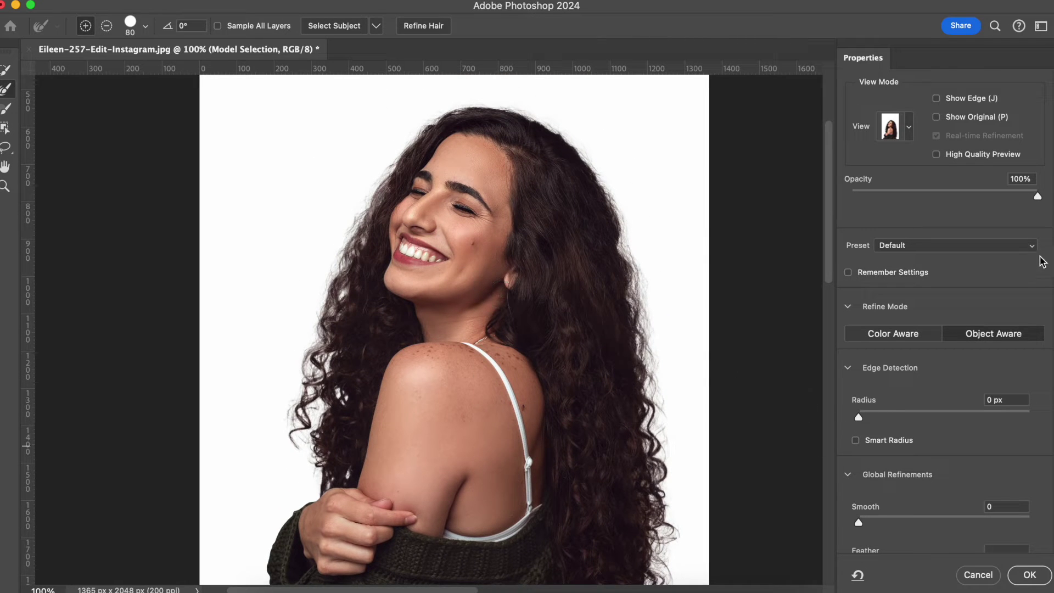
# Set the selection's Contrast to 23% in the Global Refinements.
pyautogui.scroll(-6, 1049, 246)
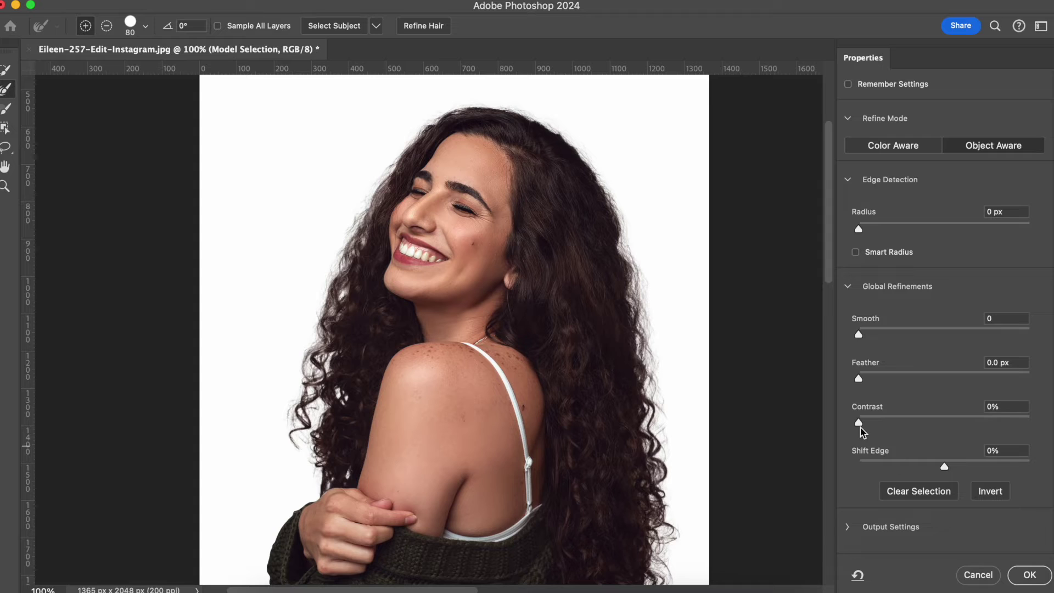
pyautogui.moveTo(860, 426); pyautogui.dragTo(888, 429)
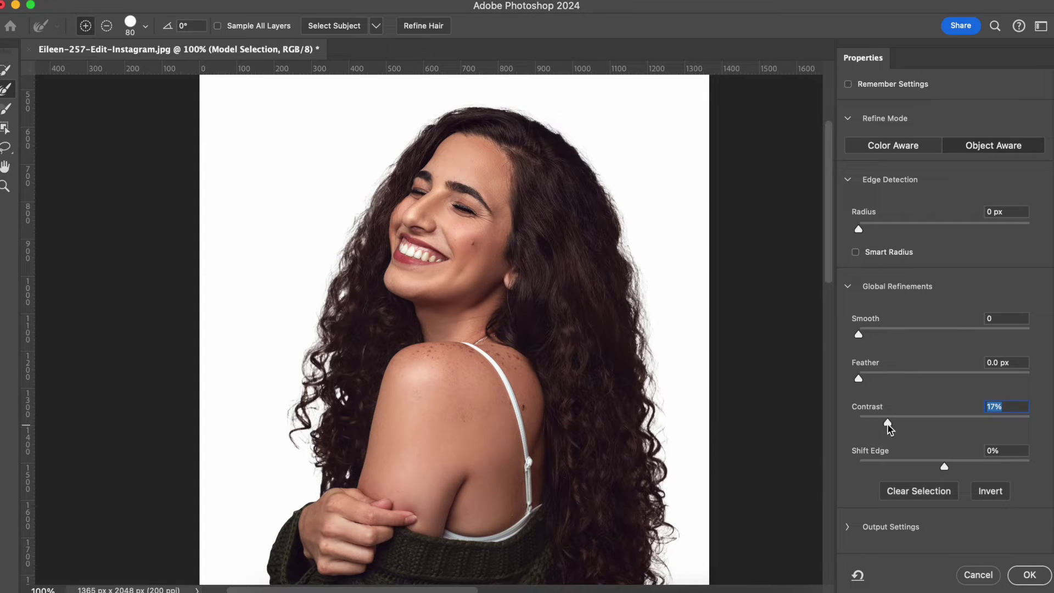
pyautogui.moveTo(889, 427); pyautogui.dragTo(901, 426)
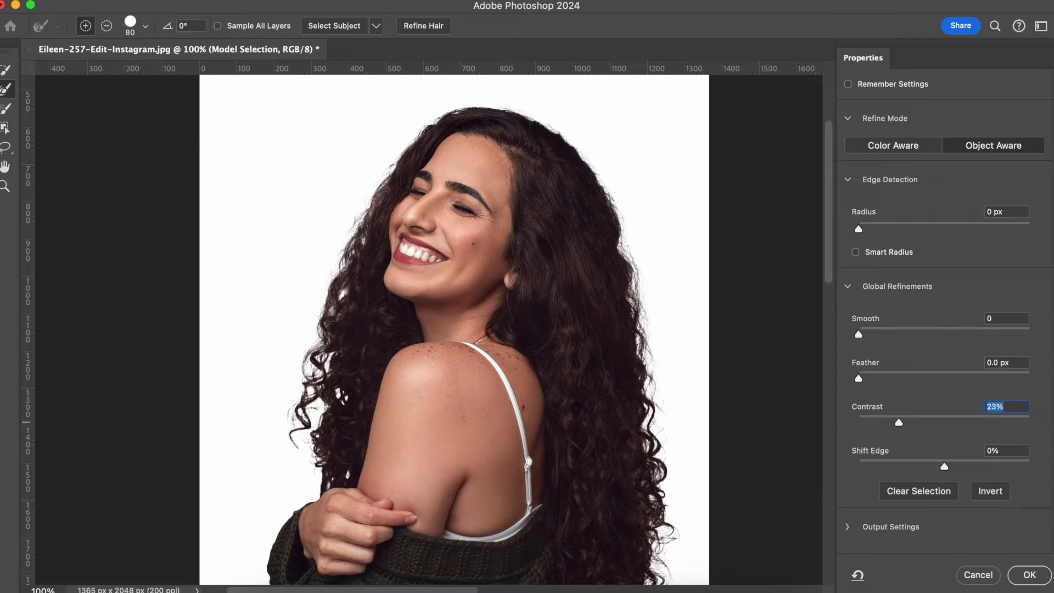
# Set the refined selection's output to Layer Mask and apply the refinement.
pyautogui.scroll(-3, 1050, 534)
pyautogui.click(864, 456)
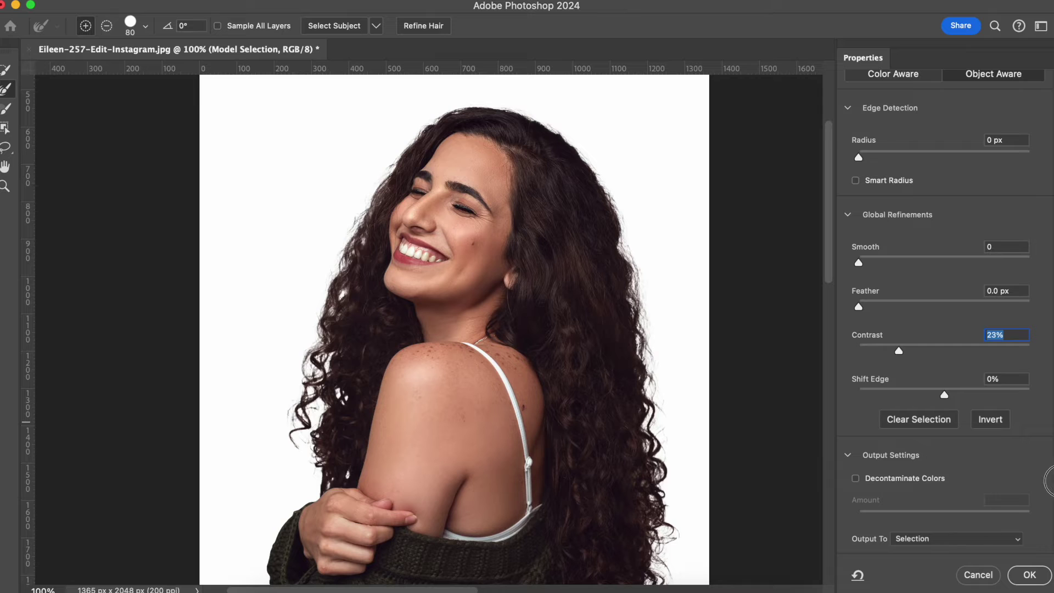
pyautogui.click(908, 544)
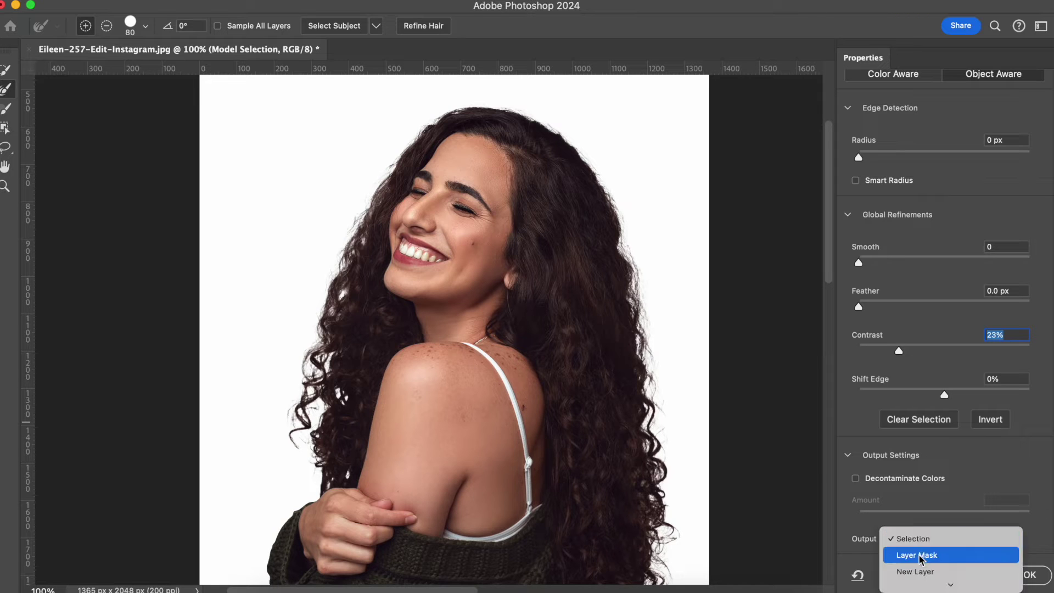
pyautogui.click(928, 556)
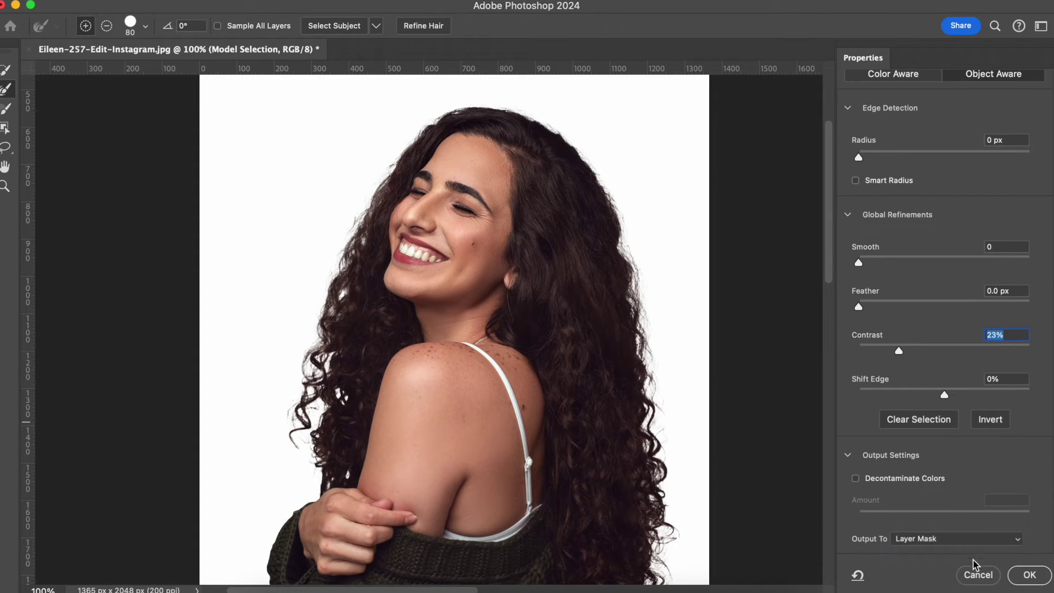
pyautogui.click(1030, 576)
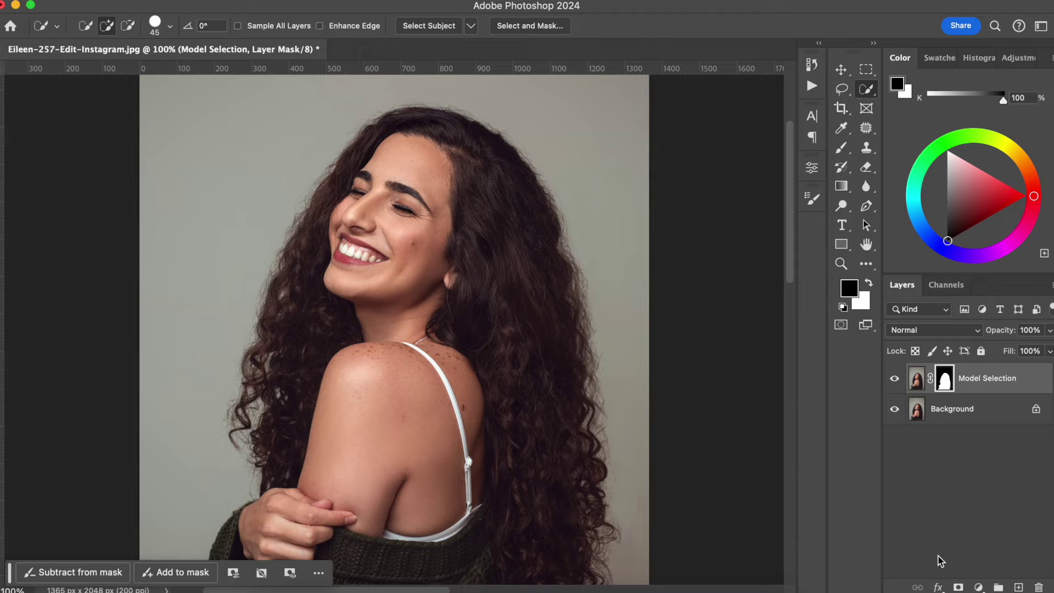
# Add a Solid Color fill layer in white (ffffff) and move it beneath the Model Selection layer.
pyautogui.click(979, 587)
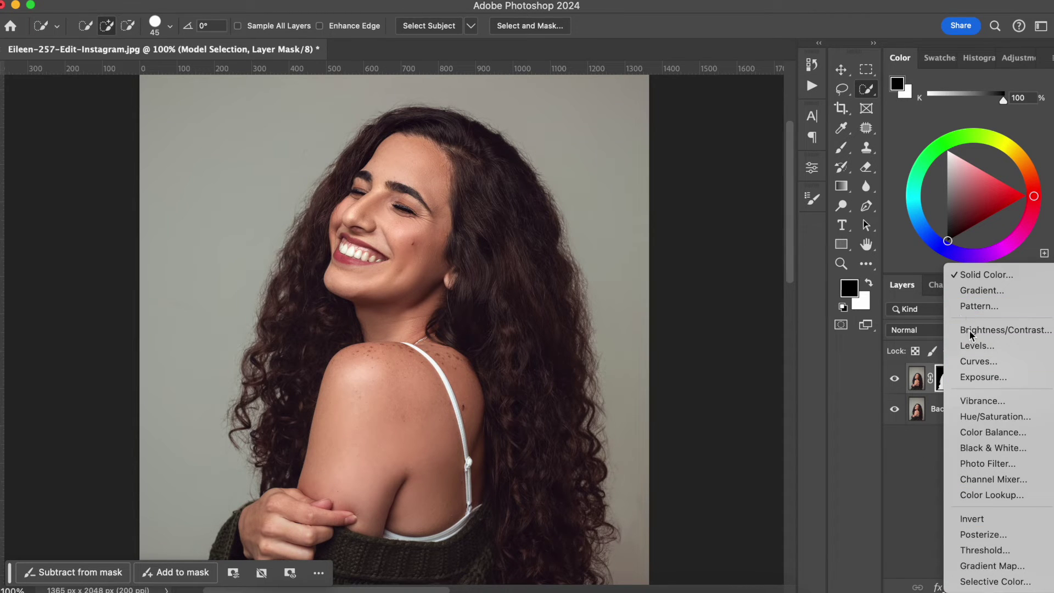
pyautogui.click(976, 275)
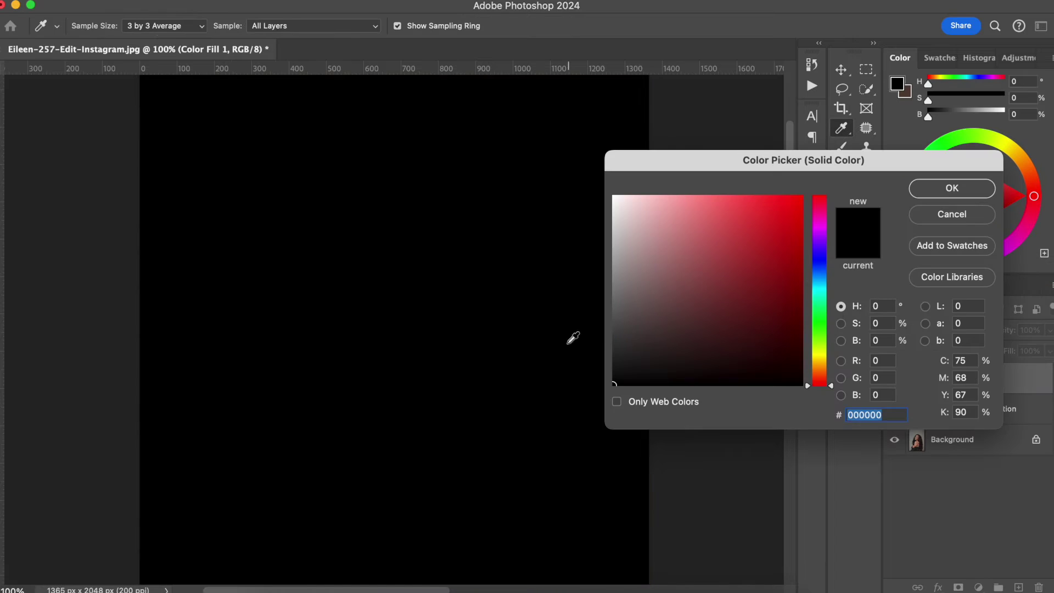
pyautogui.moveTo(675, 276); pyautogui.dragTo(583, 184)
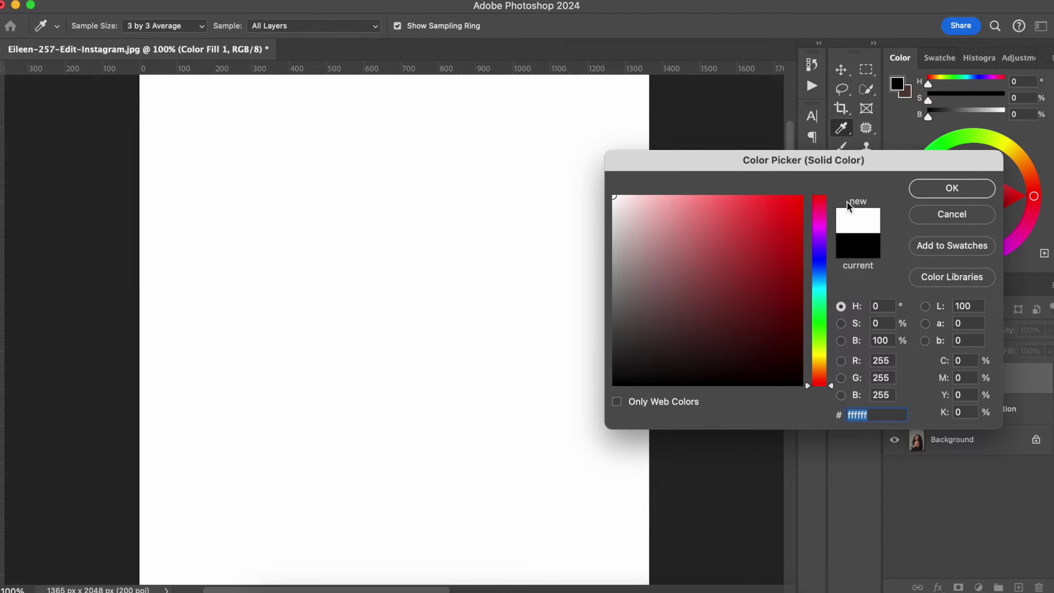
pyautogui.click(953, 189)
pyautogui.press('w')
pyautogui.moveTo(985, 386); pyautogui.dragTo(941, 429)
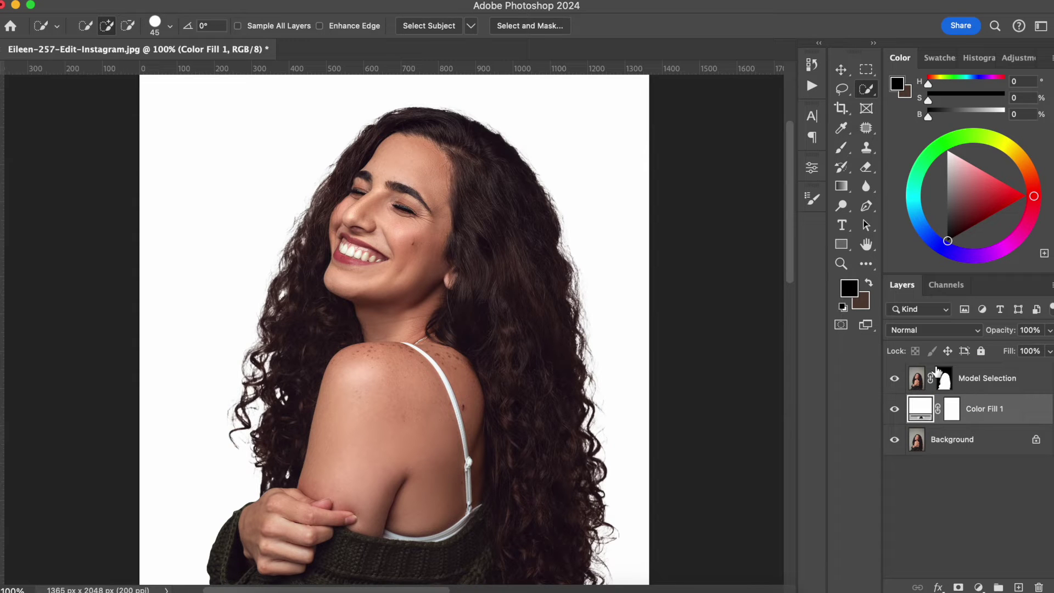
pyautogui.press('super+minus')
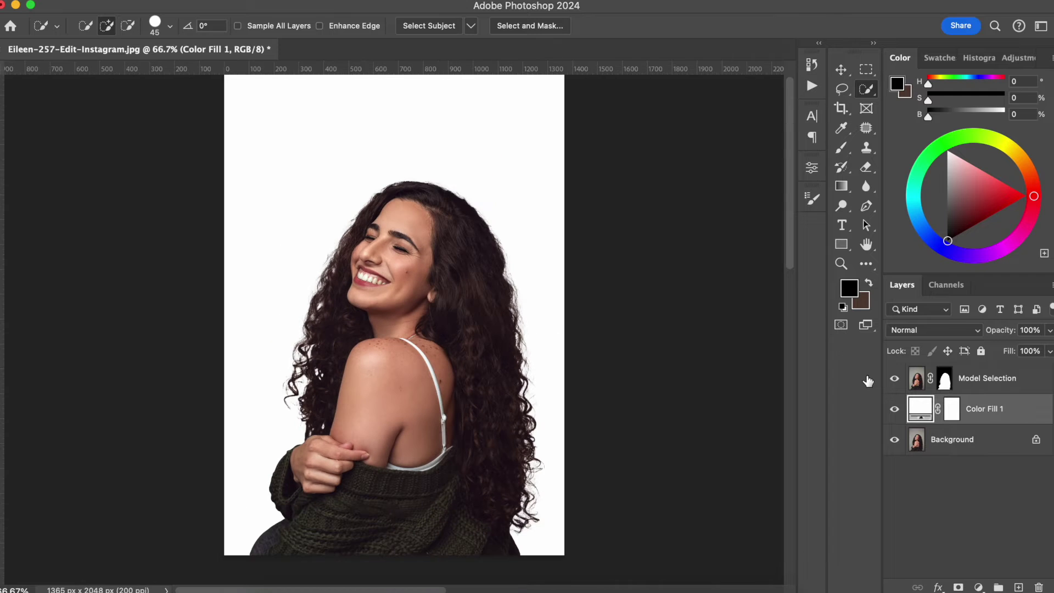
pyautogui.hscroll(-2, 597, 273)
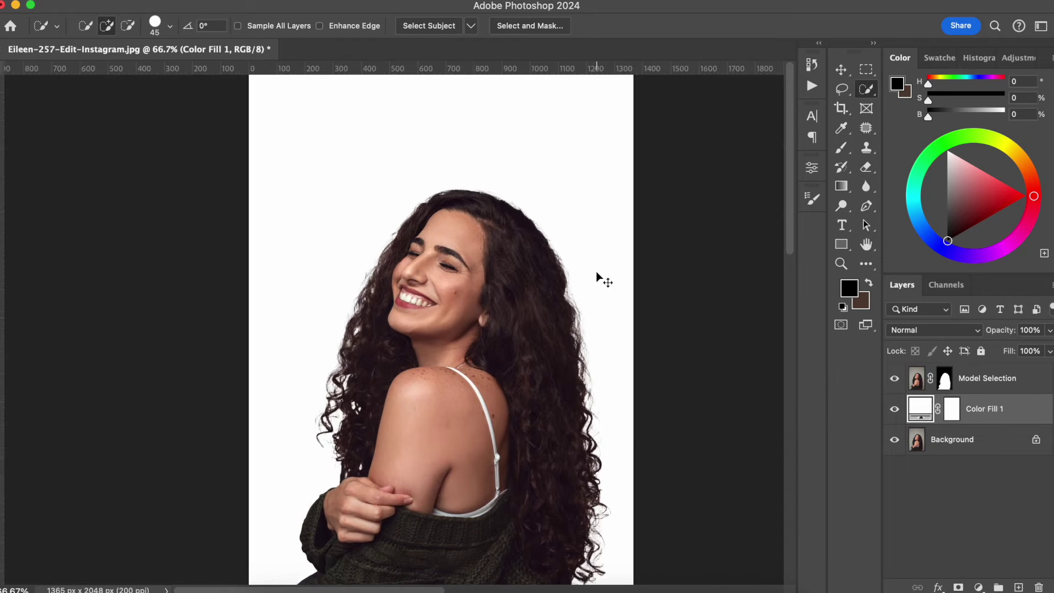
# Target the Model Selection layer's mask at the curls along the back and activate the Dodge Tool.
pyautogui.press('super+plus')
pyautogui.press('super+plus')
pyautogui.moveTo(636, 452); pyautogui.dragTo(287, 353)
pyautogui.moveTo(604, 503); pyautogui.dragTo(492, 373)
pyautogui.scroll(-2, 492, 373)
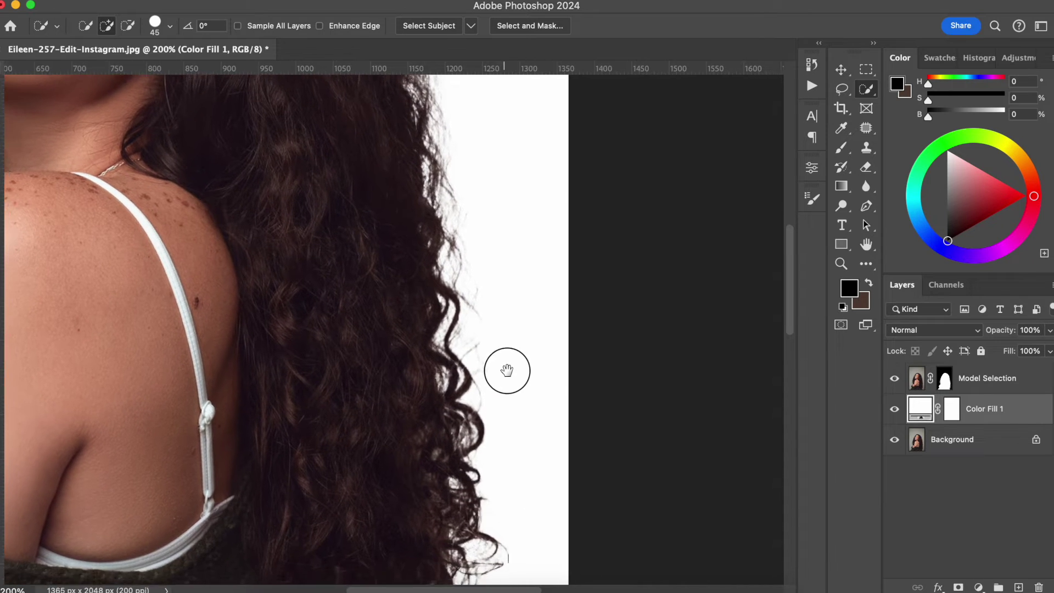
pyautogui.click(944, 379)
pyautogui.press('o')
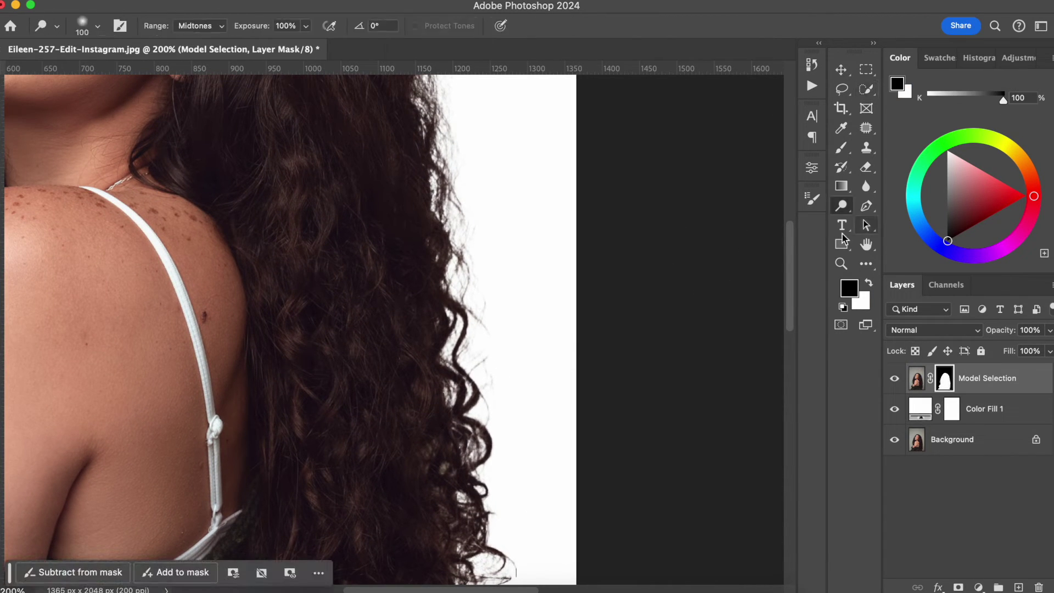
pyautogui.rightClick(842, 206)
pyautogui.click(888, 207)
# Dodge the mask along the back hair's edge with a size 100 brush, Range Midtones and Exposure 100%.
pyautogui.moveTo(488, 372); pyautogui.dragTo(499, 343)
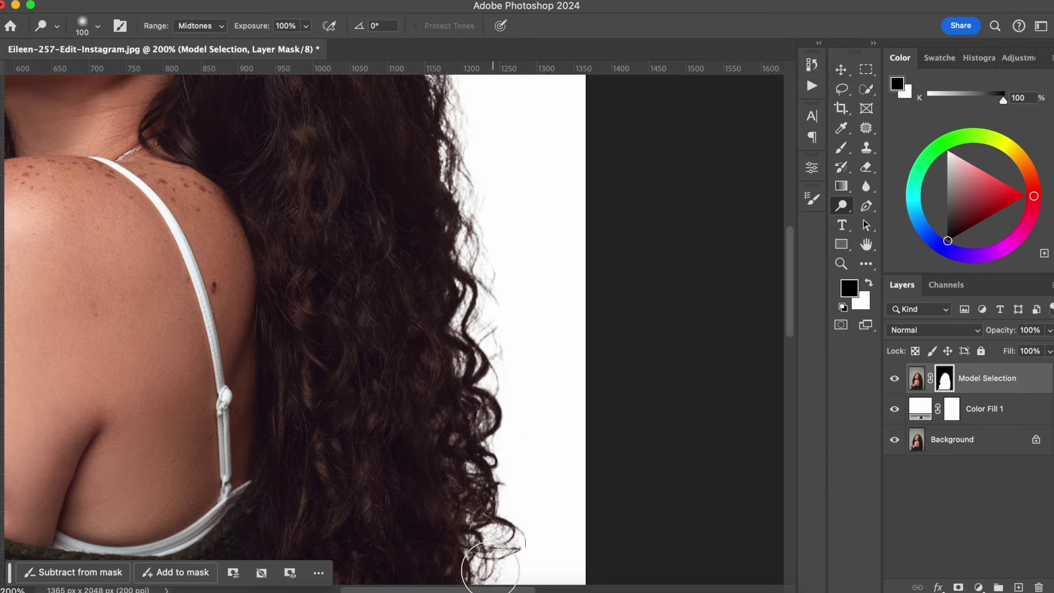
pyautogui.scroll(-5, 484, 467)
pyautogui.scroll(-5, 478, 428)
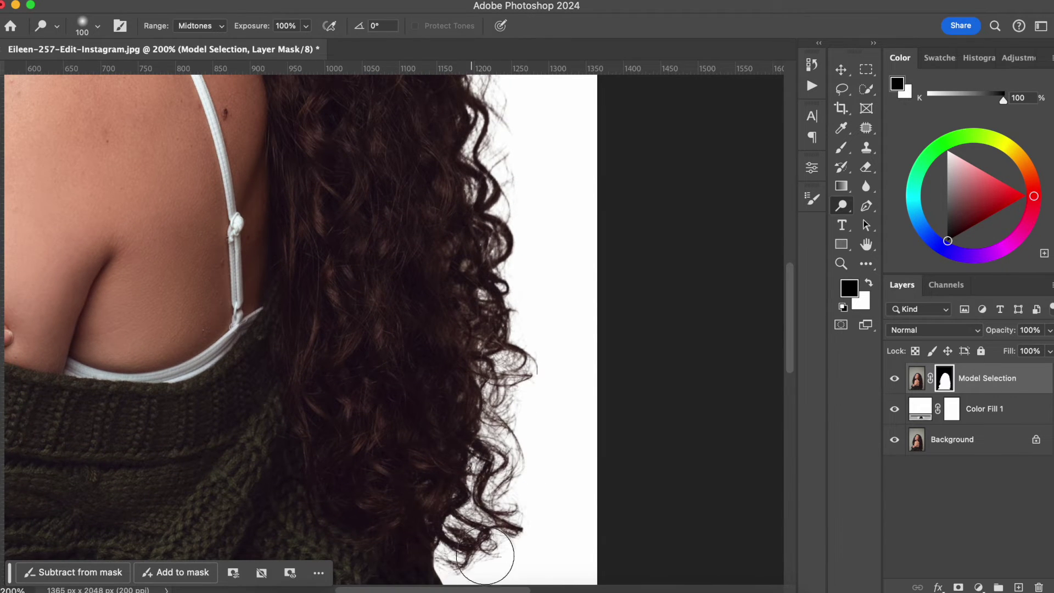
pyautogui.moveTo(461, 294); pyautogui.dragTo(489, 487)
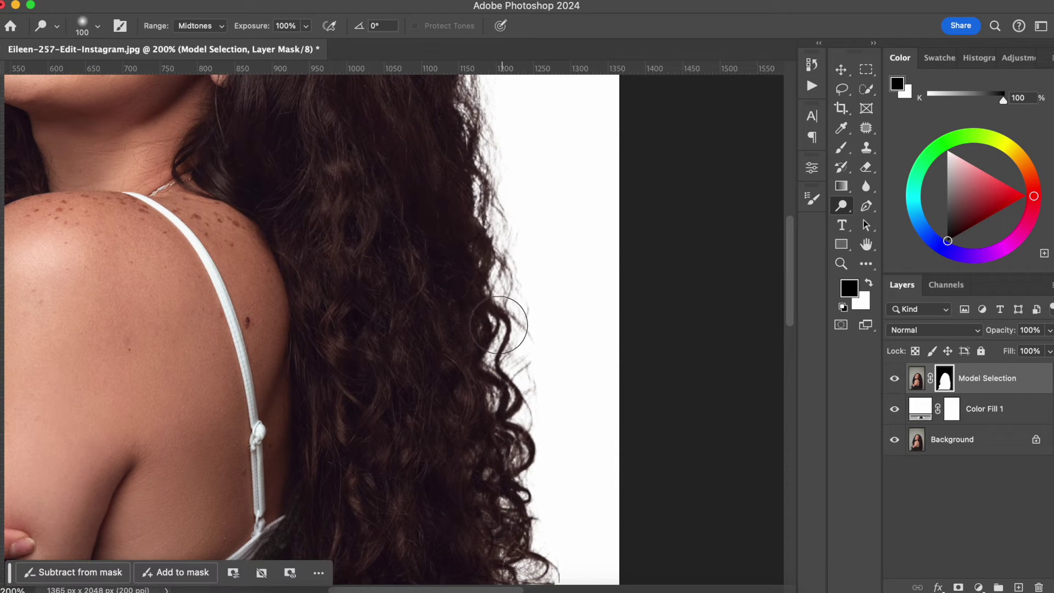
pyautogui.moveTo(488, 234); pyautogui.dragTo(512, 411)
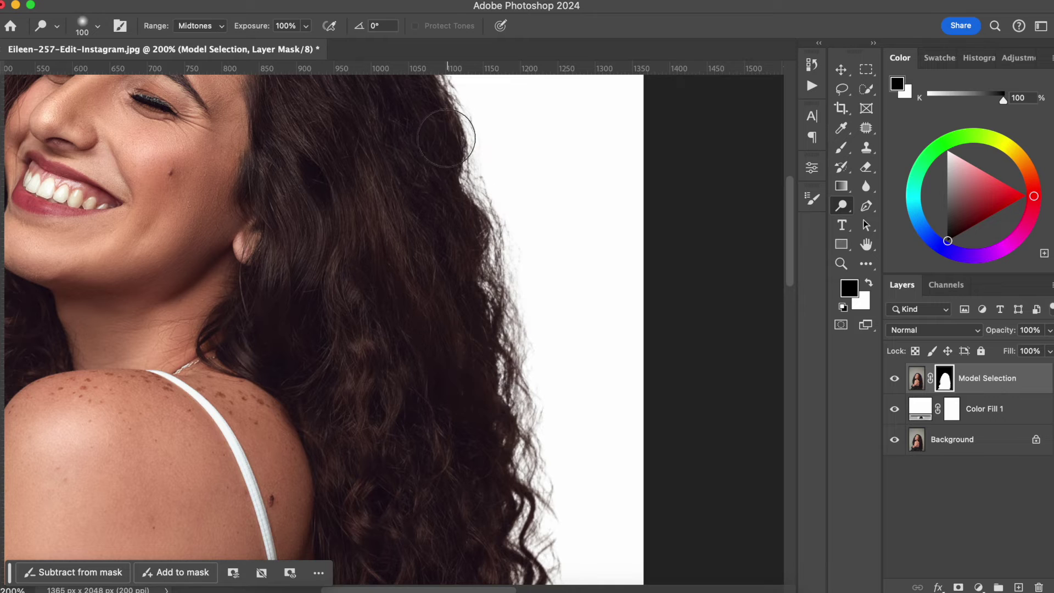
# Dodge the Model Selection mask with a size 60 brush over the crown and down the hairline in front of the forehead.
pyautogui.scroll(5, 478, 277)
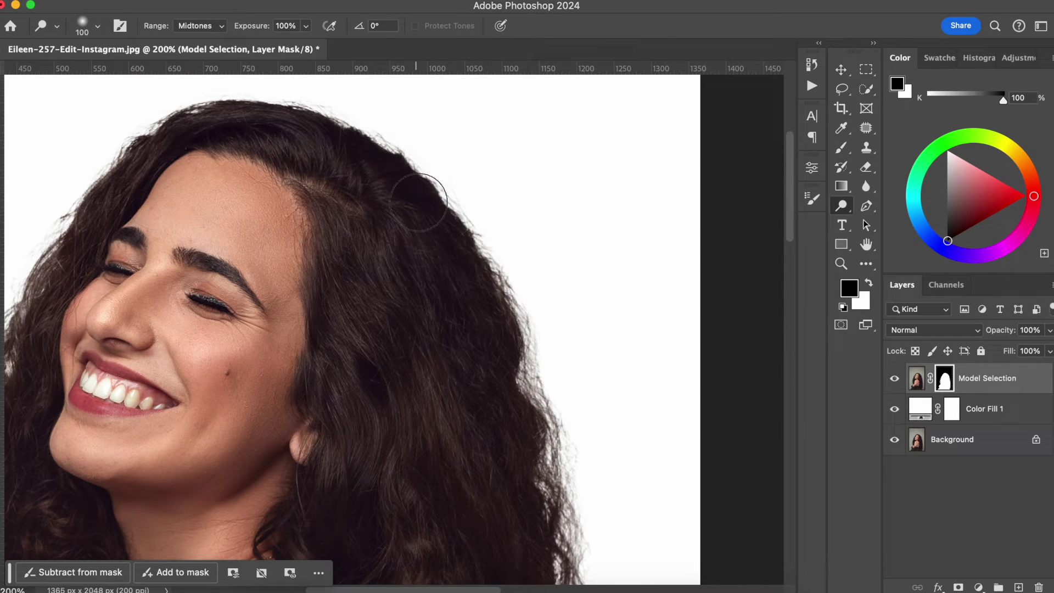
pyautogui.press('[')
pyautogui.press('[')
pyautogui.press('[')
pyautogui.press('[')
pyautogui.moveTo(449, 186)
pyautogui.mouseDown()
pyautogui.moveTo(494, 282)
pyautogui.moveTo(403, 164)
pyautogui.moveTo(506, 307)
pyautogui.moveTo(419, 182)
pyautogui.mouseUp()
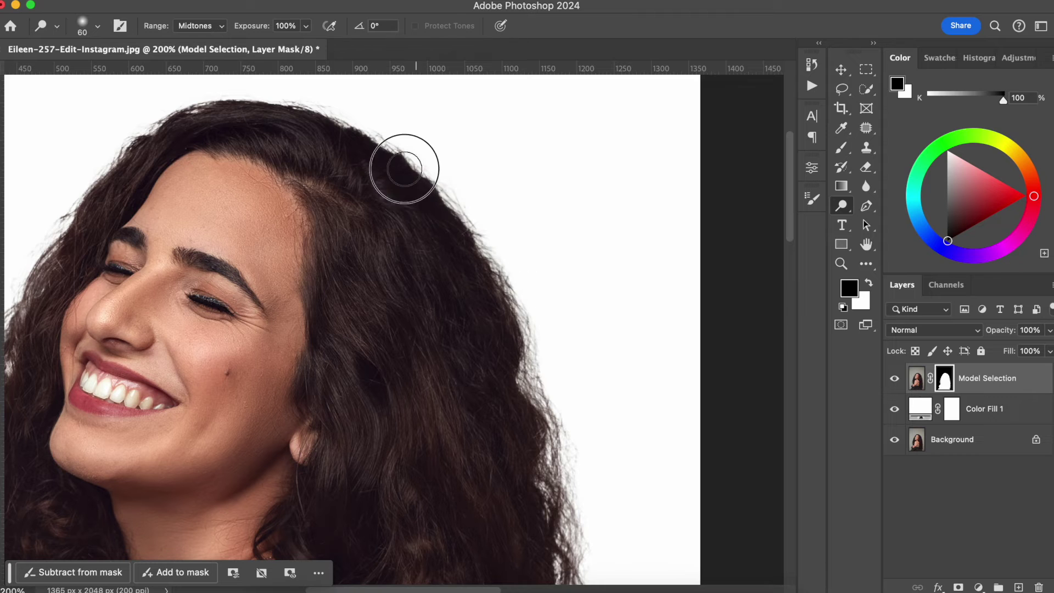
pyautogui.moveTo(342, 222)
pyautogui.mouseDown()
pyautogui.moveTo(428, 322)
pyautogui.moveTo(435, 352)
pyautogui.mouseUp()
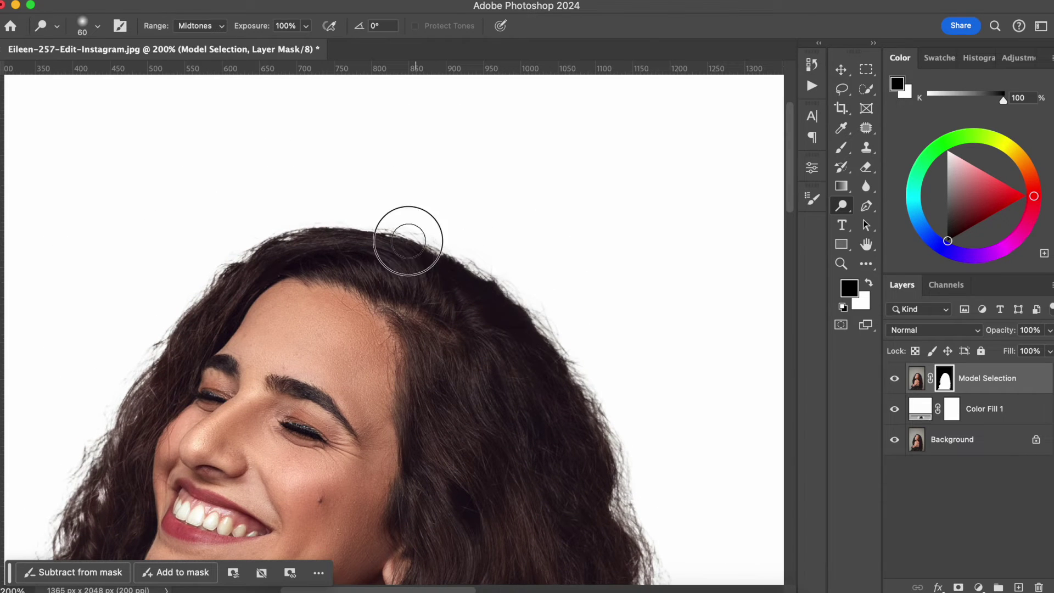
pyautogui.moveTo(251, 317); pyautogui.dragTo(401, 240)
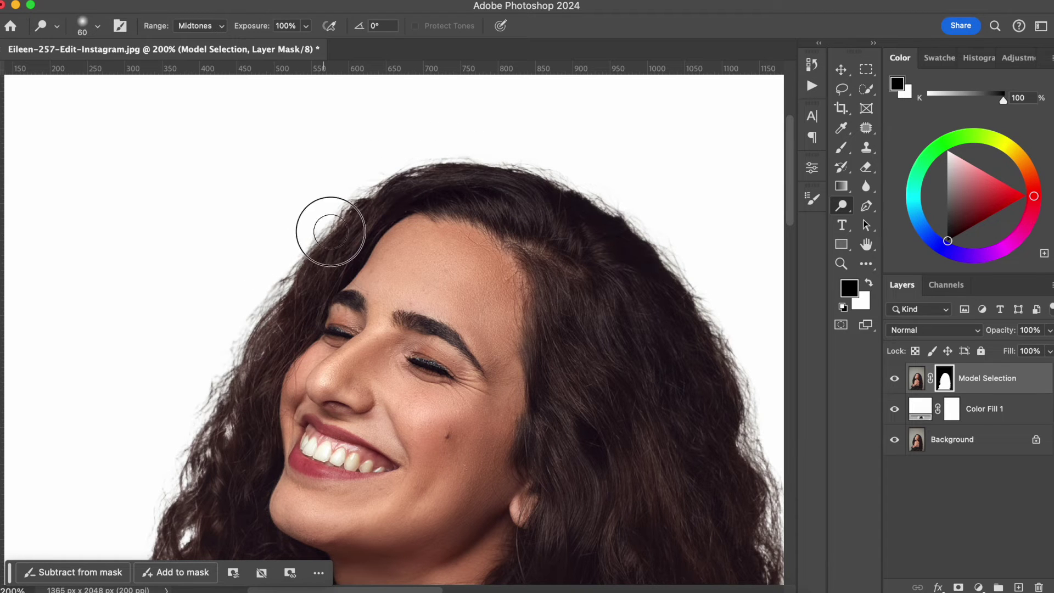
pyautogui.moveTo(237, 396); pyautogui.dragTo(401, 290)
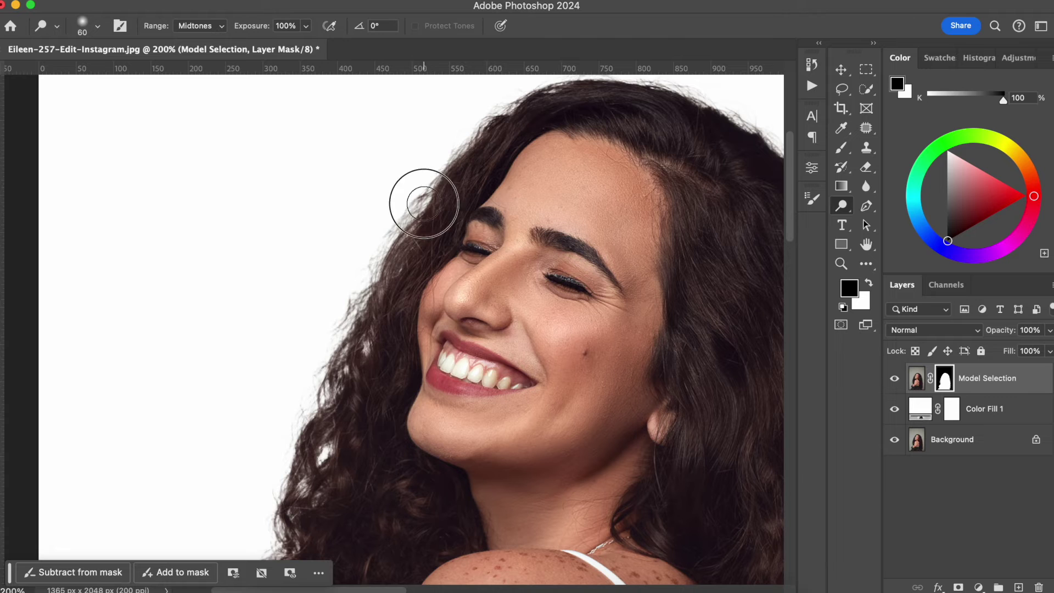
# Dodge the mask along the face-side hair edge, from the forehead down to the loose curls above the hand.
pyautogui.moveTo(424, 208)
pyautogui.mouseDown()
pyautogui.moveTo(330, 353)
pyautogui.moveTo(353, 302)
pyautogui.moveTo(365, 302)
pyautogui.moveTo(372, 322)
pyautogui.mouseUp()
pyautogui.moveTo(366, 396); pyautogui.dragTo(402, 304)
pyautogui.moveTo(335, 340)
pyautogui.mouseDown()
pyautogui.moveTo(332, 455)
pyautogui.moveTo(362, 368)
pyautogui.moveTo(319, 442)
pyautogui.moveTo(312, 504)
pyautogui.moveTo(357, 384)
pyautogui.moveTo(365, 313)
pyautogui.moveTo(330, 361)
pyautogui.moveTo(355, 409)
pyautogui.moveTo(388, 306)
pyautogui.moveTo(370, 359)
pyautogui.moveTo(412, 436)
pyautogui.mouseUp()
pyautogui.scroll(-5, 384, 461)
pyautogui.hscroll(-2, 384, 461)
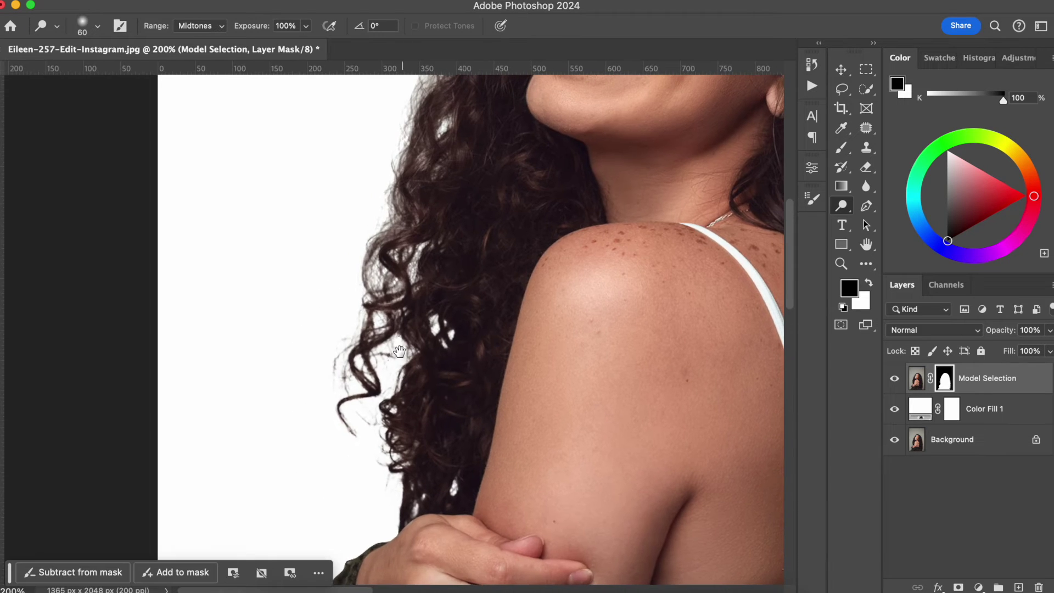
pyautogui.moveTo(348, 447)
pyautogui.mouseDown()
pyautogui.moveTo(338, 368)
pyautogui.moveTo(377, 358)
pyautogui.moveTo(391, 339)
pyautogui.moveTo(384, 399)
pyautogui.moveTo(411, 333)
pyautogui.moveTo(397, 455)
pyautogui.moveTo(386, 439)
pyautogui.moveTo(394, 473)
pyautogui.moveTo(409, 496)
pyautogui.moveTo(416, 468)
pyautogui.moveTo(442, 478)
pyautogui.mouseUp()
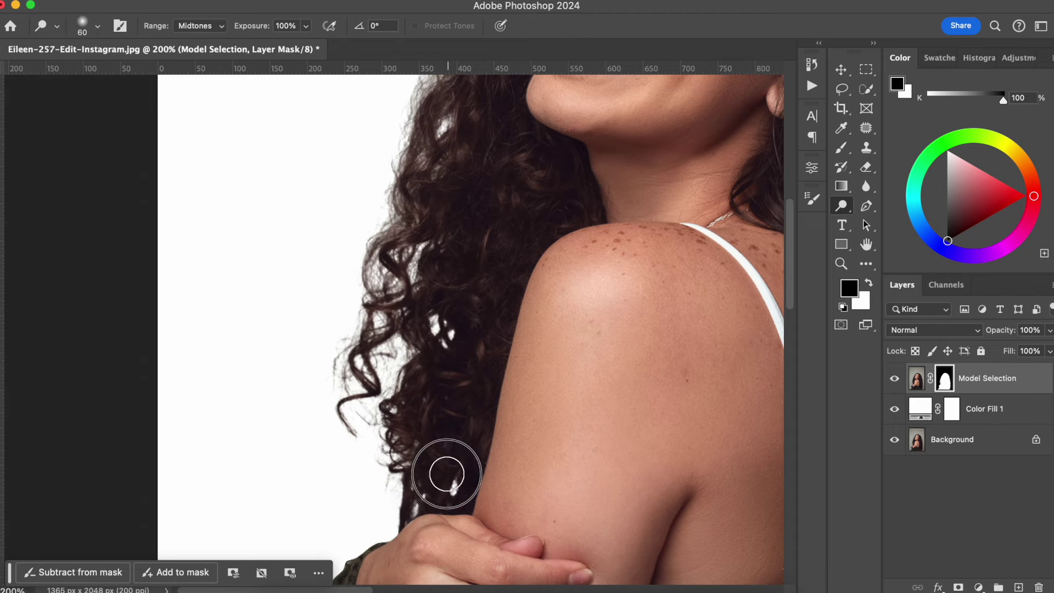
pyautogui.moveTo(378, 324); pyautogui.dragTo(379, 480)
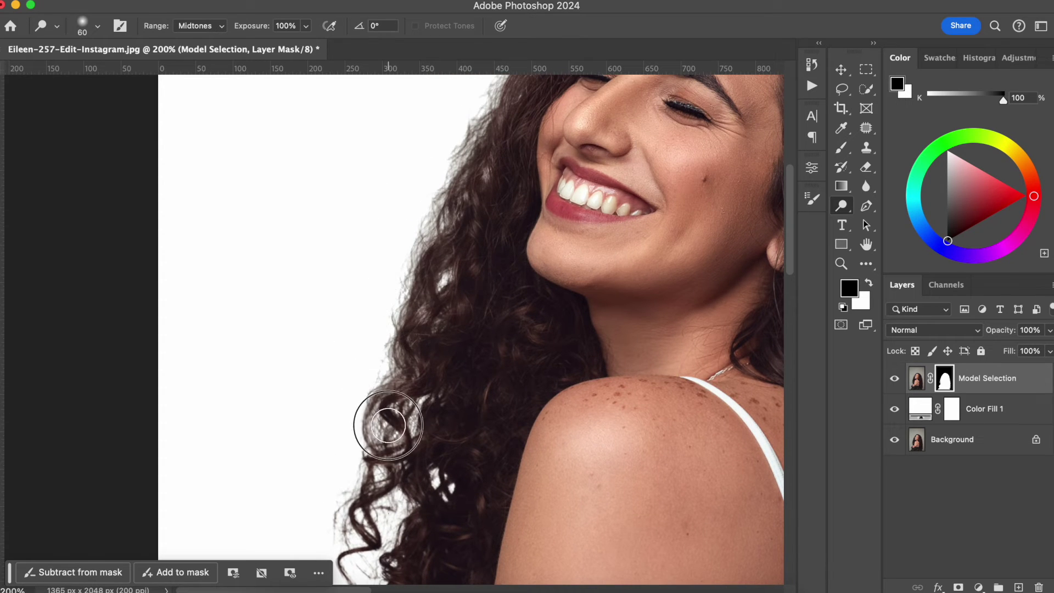
pyautogui.moveTo(485, 212)
pyautogui.mouseDown()
pyautogui.moveTo(426, 419)
pyautogui.moveTo(433, 438)
pyautogui.mouseUp()
pyautogui.moveTo(455, 258)
pyautogui.mouseDown()
pyautogui.moveTo(405, 400)
pyautogui.moveTo(476, 252)
pyautogui.moveTo(509, 228)
pyautogui.mouseUp()
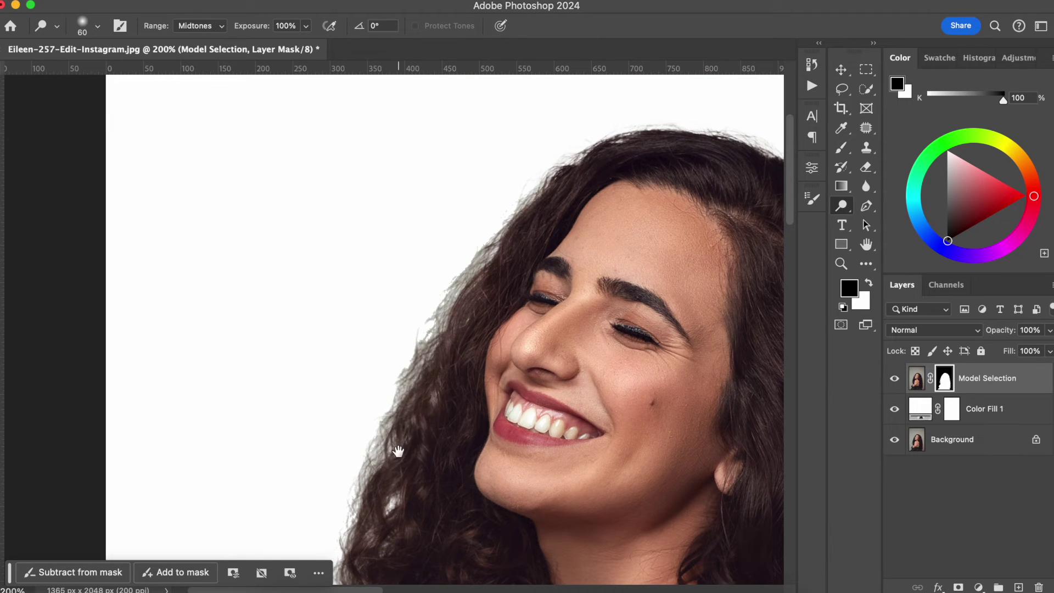
pyautogui.moveTo(396, 442); pyautogui.dragTo(430, 367)
pyautogui.moveTo(487, 240); pyautogui.dragTo(426, 320)
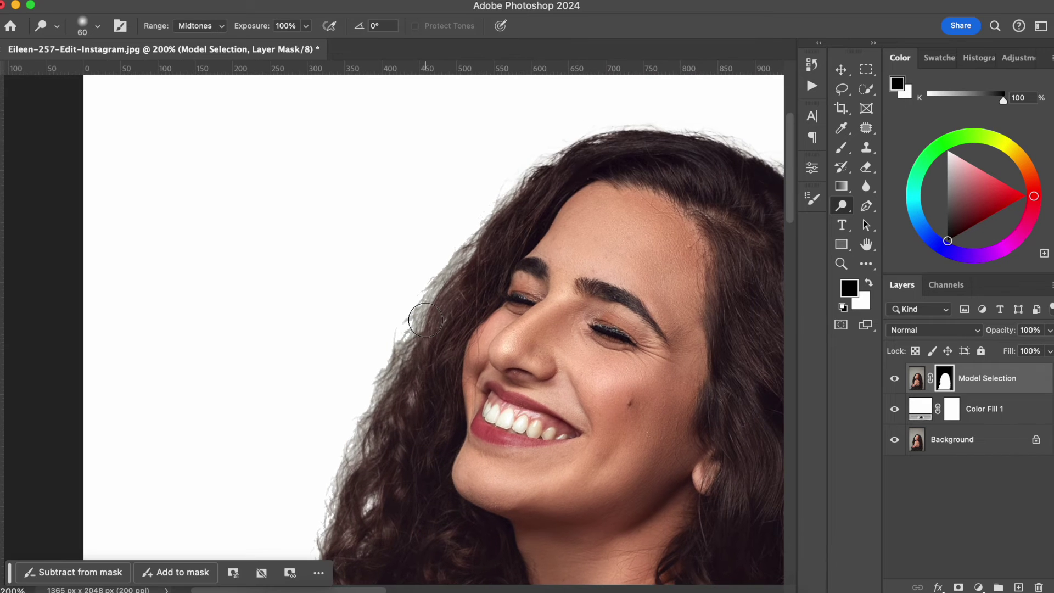
# Compare the whole image before and after dodging using the history states, returning to the latest Dodge Tool state.
pyautogui.press('super+minus')
pyautogui.press('super+minus')
pyautogui.press('super+minus')
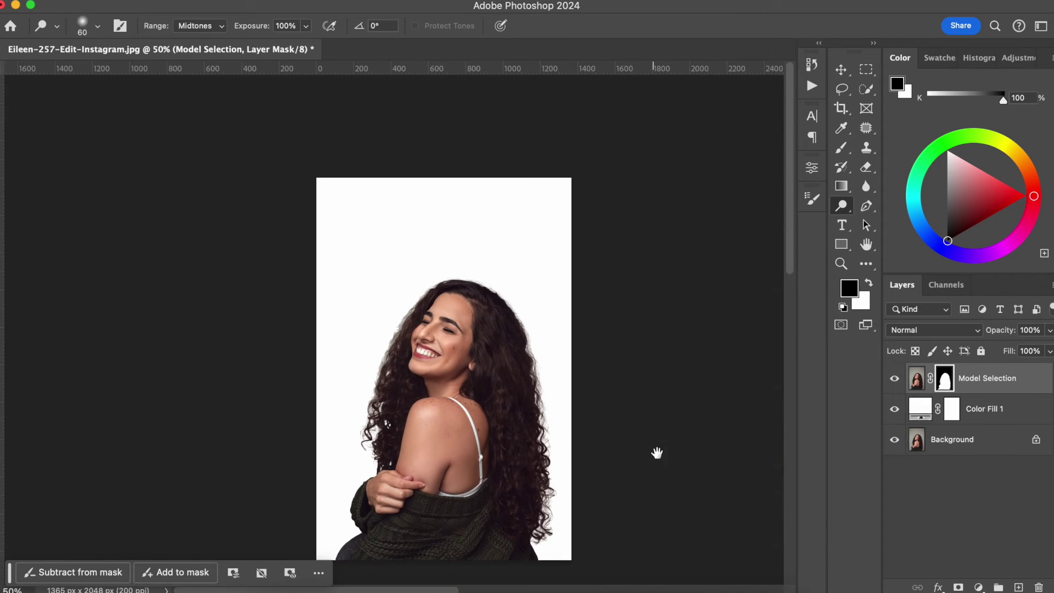
pyautogui.press('super+plus')
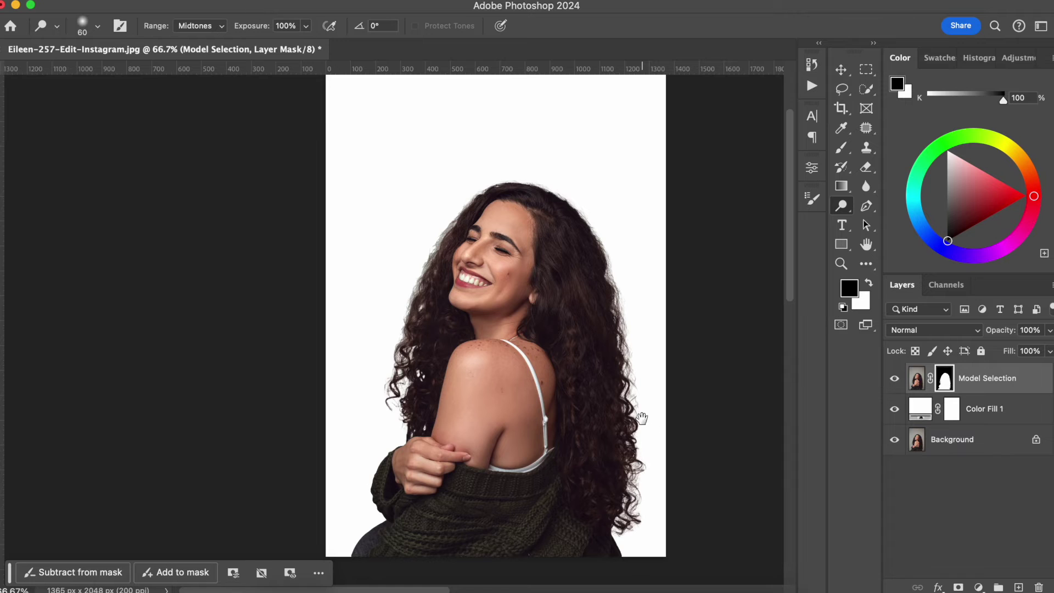
pyautogui.moveTo(677, 331); pyautogui.dragTo(619, 348)
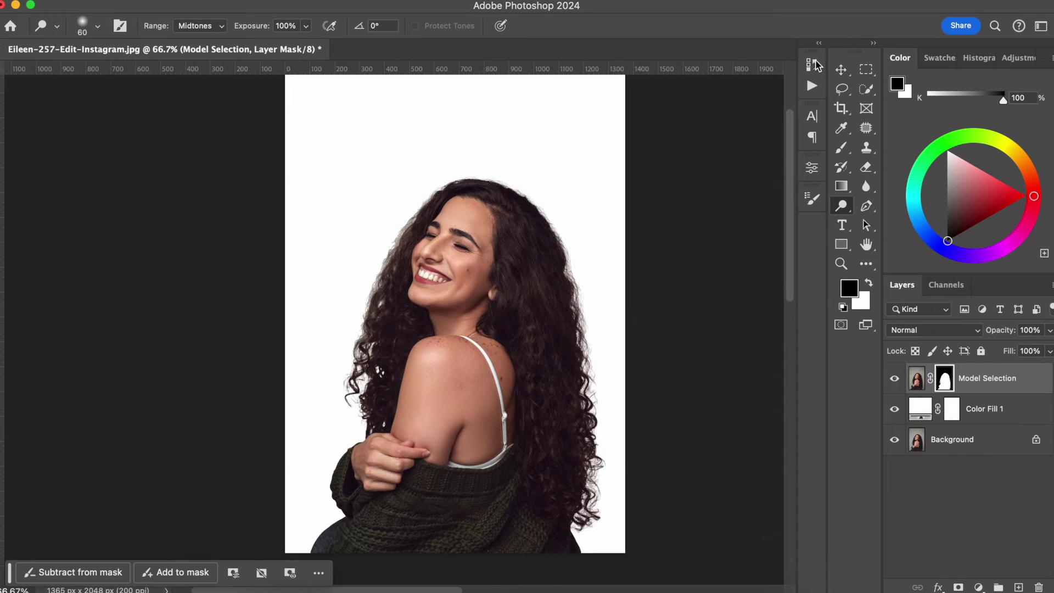
pyautogui.click(813, 64)
pyautogui.moveTo(789, 337); pyautogui.dragTo(781, 229)
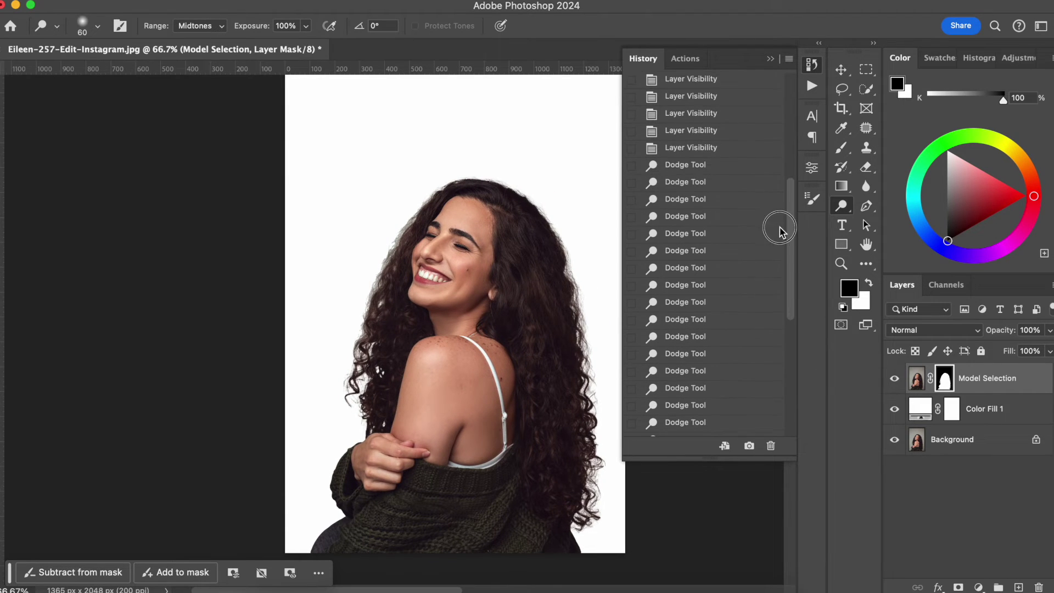
pyautogui.click(713, 148)
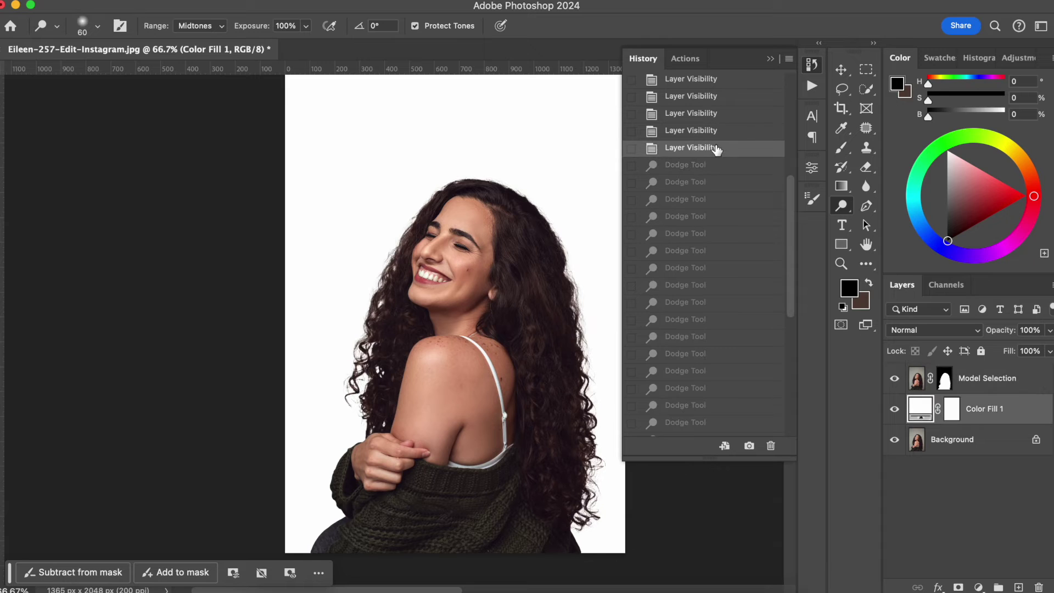
pyautogui.moveTo(790, 225)
pyautogui.mouseDown()
pyautogui.moveTo(791, 273)
pyautogui.moveTo(733, 424)
pyautogui.mouseUp()
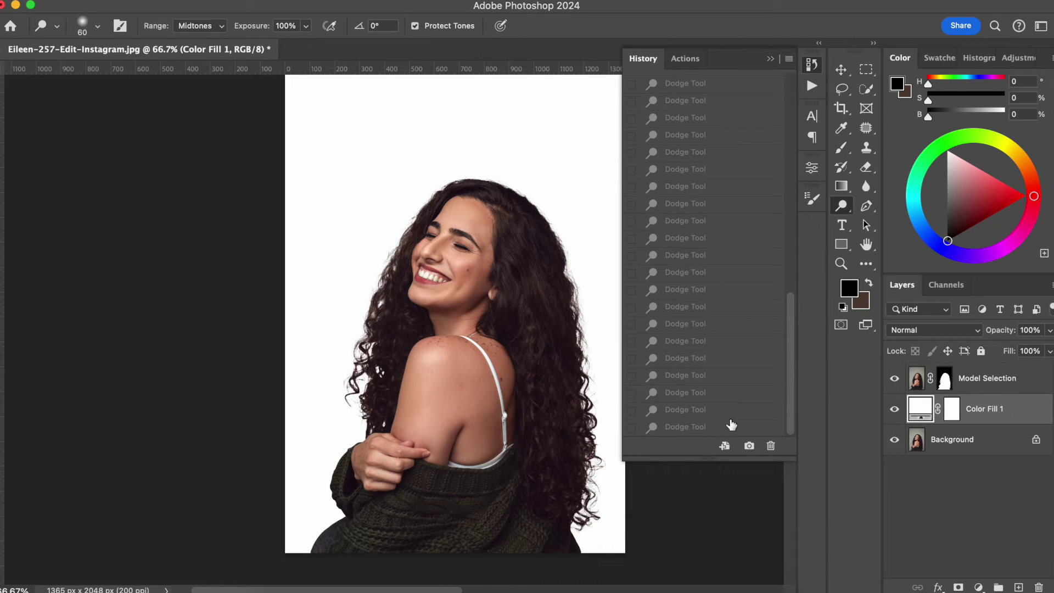
pyautogui.click(695, 429)
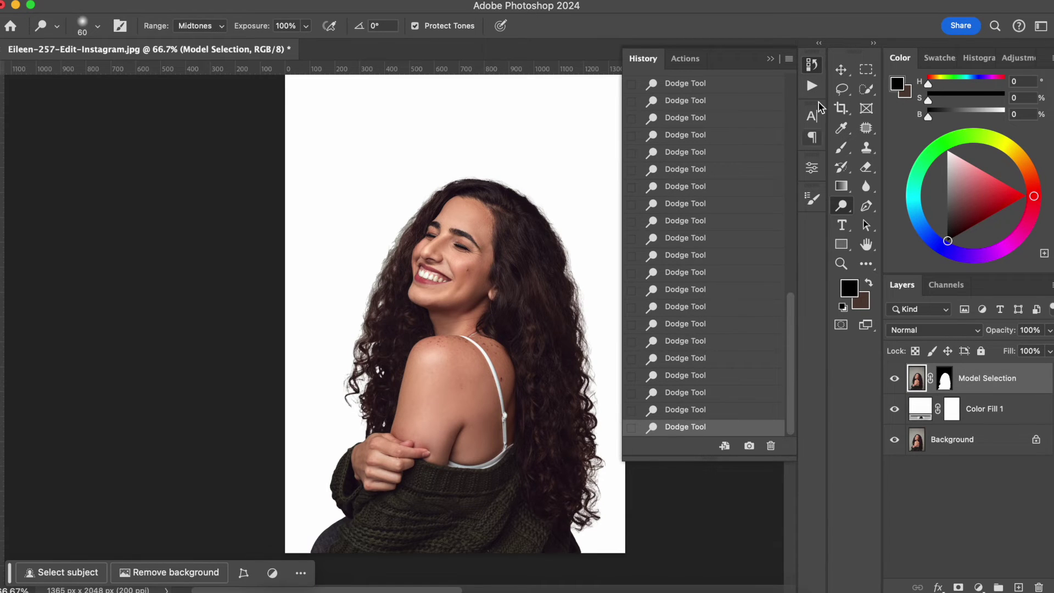
pyautogui.click(813, 65)
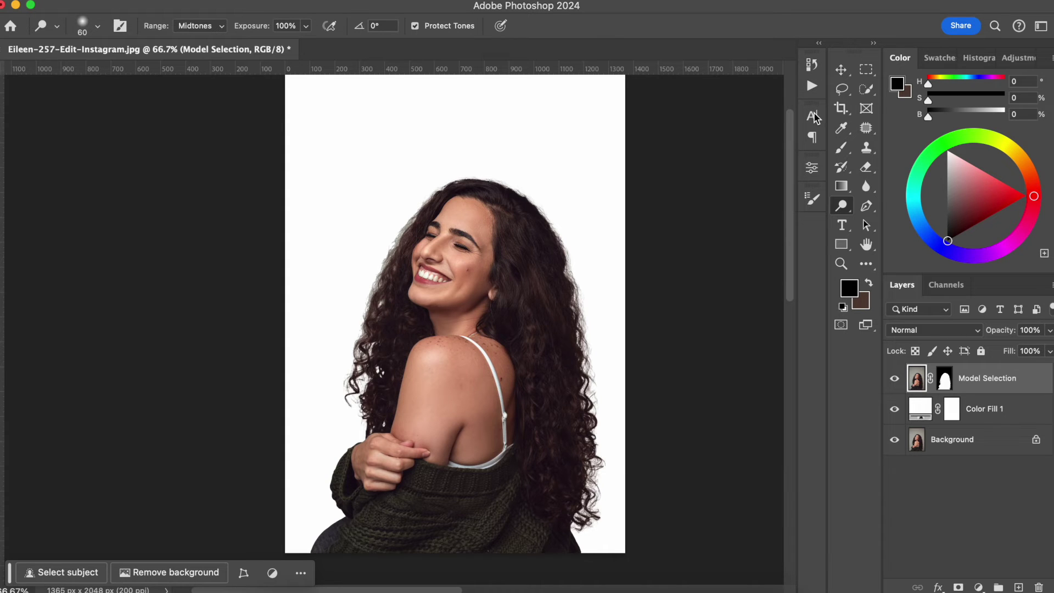
# Activate the Burn Tool for the gray fringe on the face-side hair and target the Model Selection layer's mask.
pyautogui.press('super+equal')
pyautogui.press('super+equal')
pyautogui.press('super+equal')
pyautogui.press('super+minus')
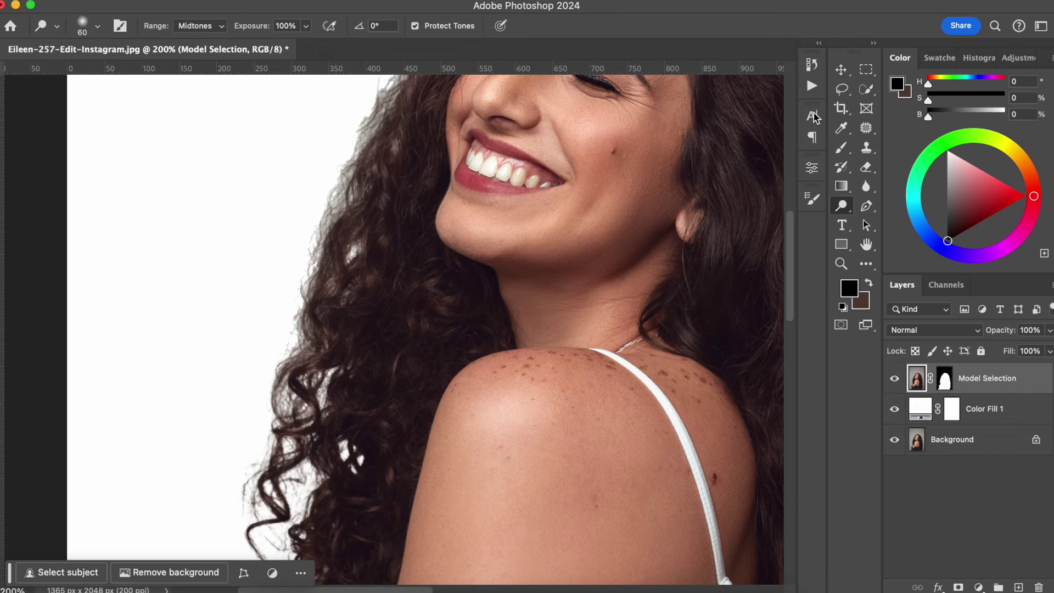
pyautogui.scroll(5, 371, 262)
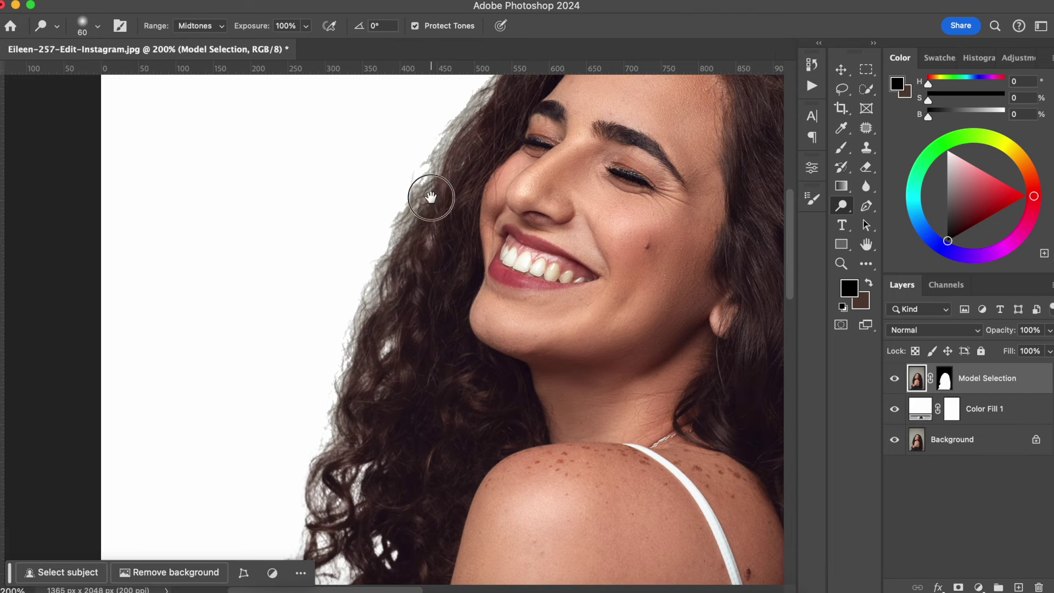
pyautogui.scroll(1, 553, 243)
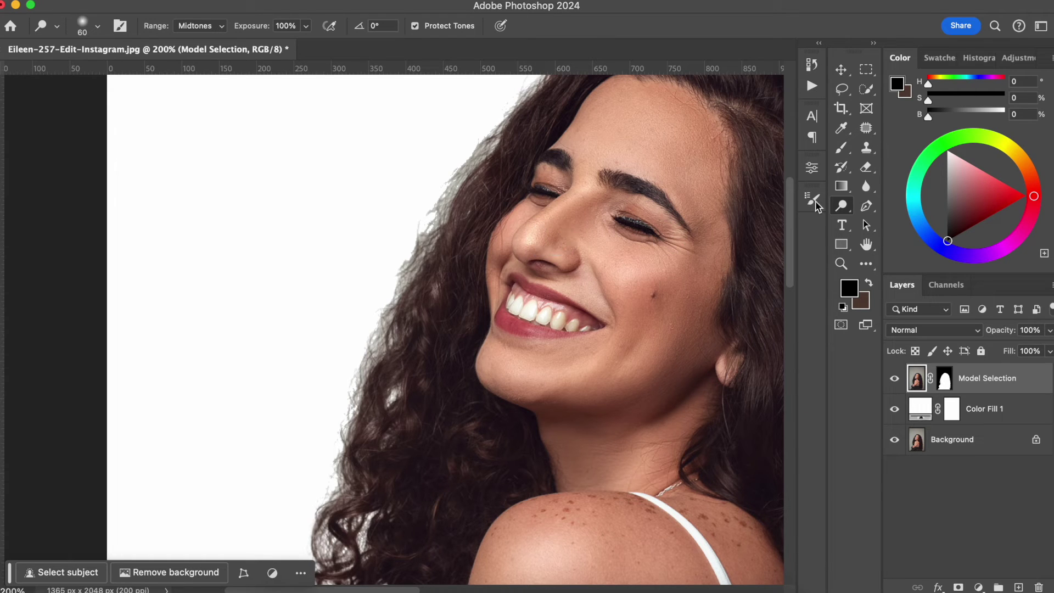
pyautogui.rightClick(841, 205)
pyautogui.click(886, 219)
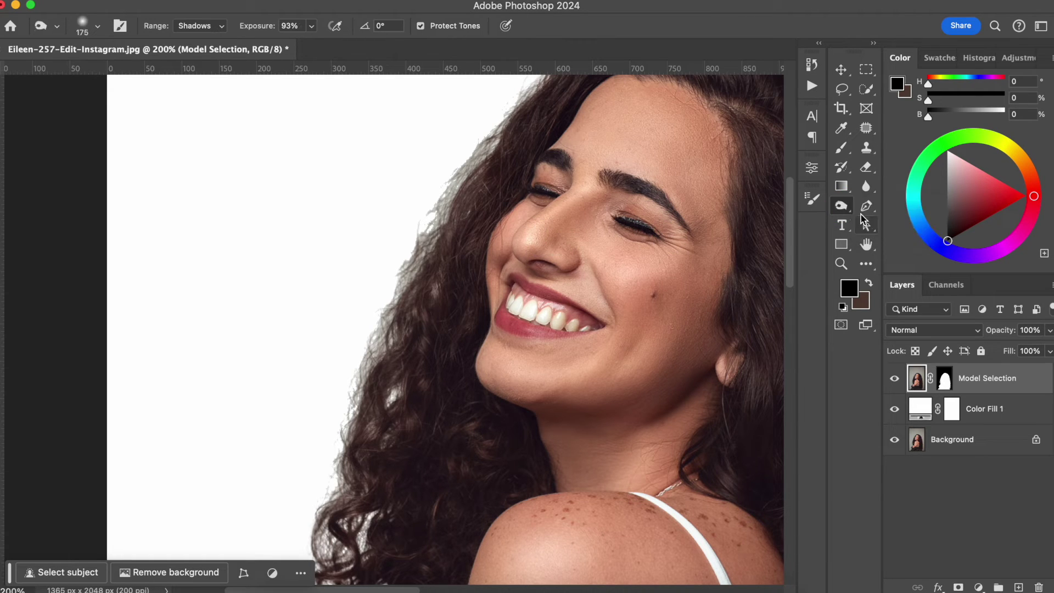
pyautogui.click(945, 378)
# Burn the mask along the face-side hair edge with a size 50 brush, Range Shadows and Exposure 93%.
pyautogui.press('[')
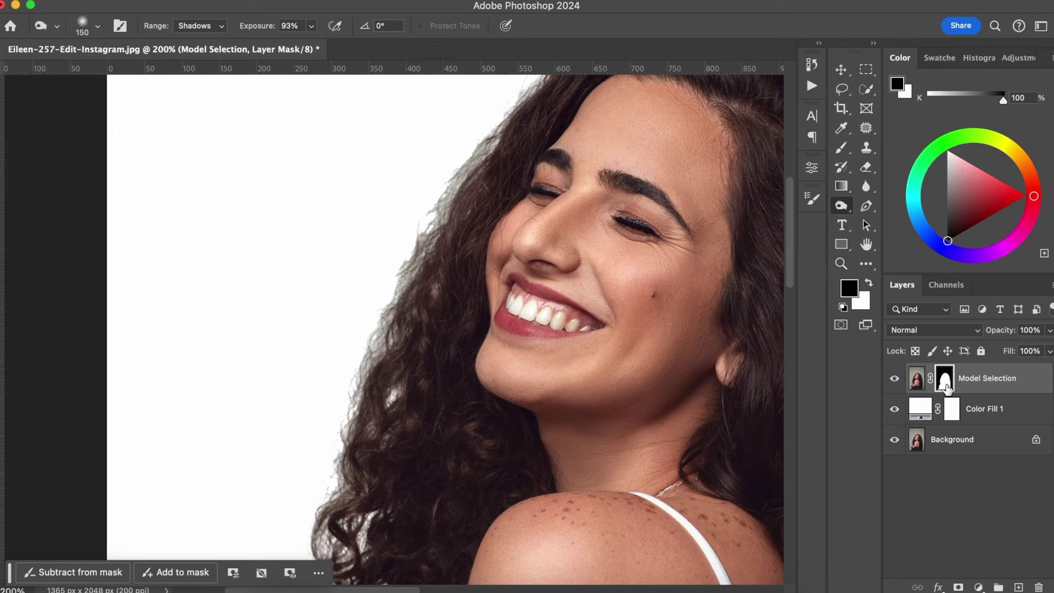
pyautogui.press('[')
pyautogui.press('[')
pyautogui.press('[')
pyautogui.press('[')
pyautogui.press('[')
pyautogui.press('[')
pyautogui.press('[')
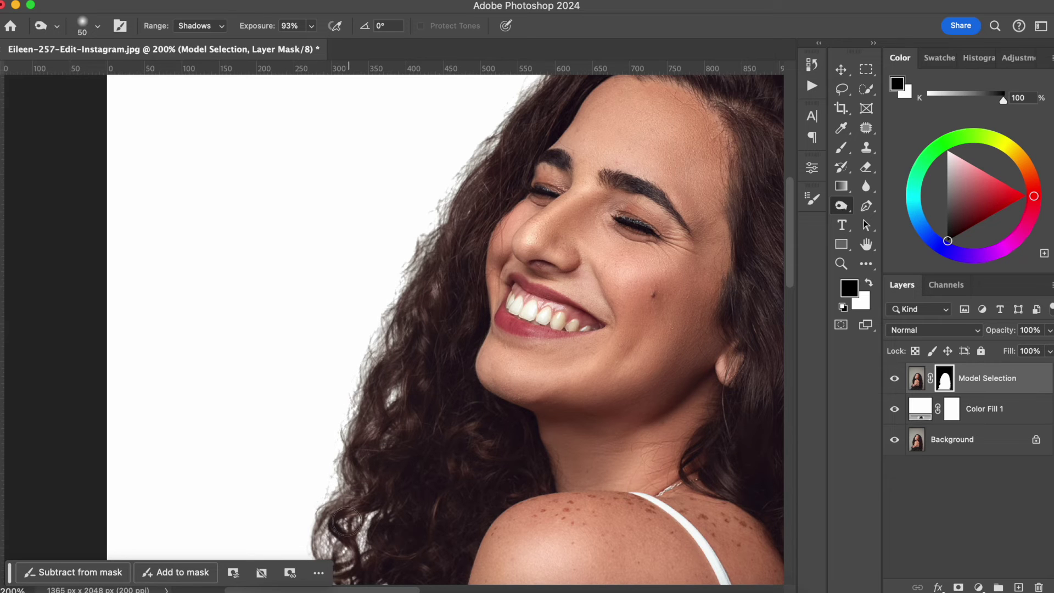
pyautogui.moveTo(434, 245); pyautogui.dragTo(410, 380)
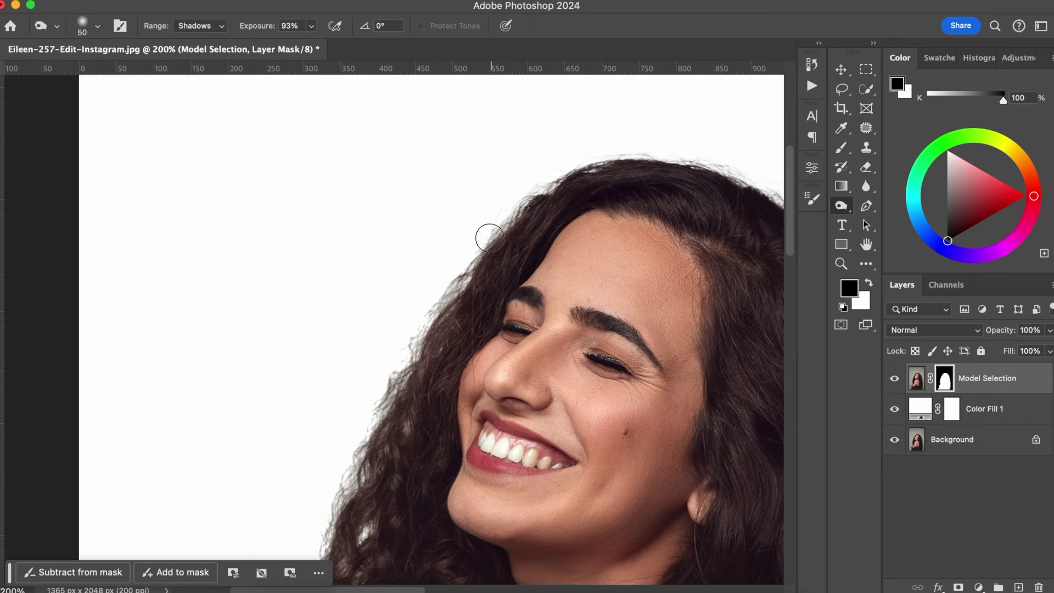
pyautogui.scroll(-5, 652, 295)
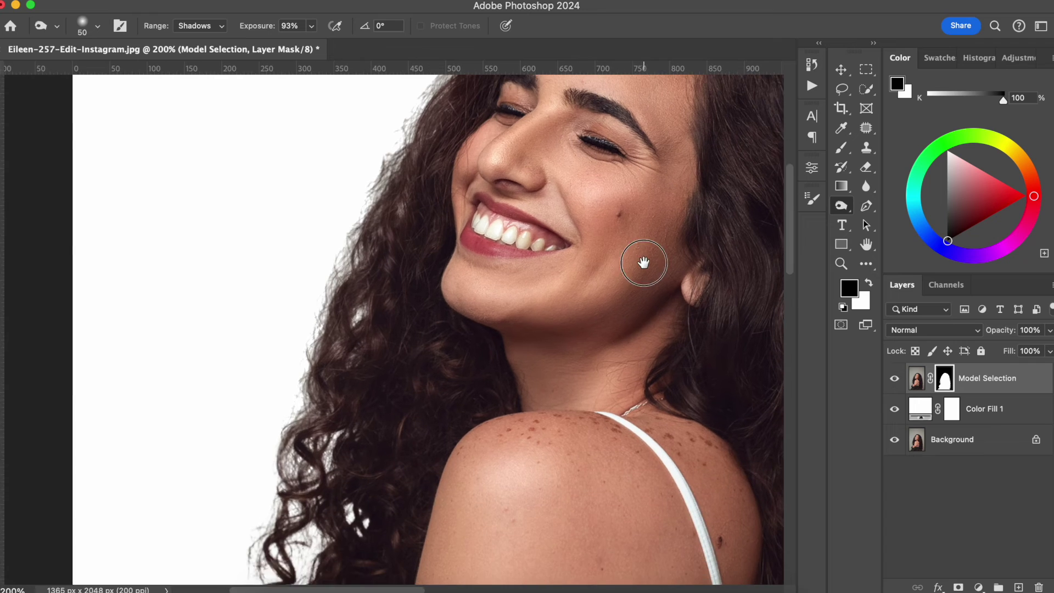
pyautogui.press('super+0')
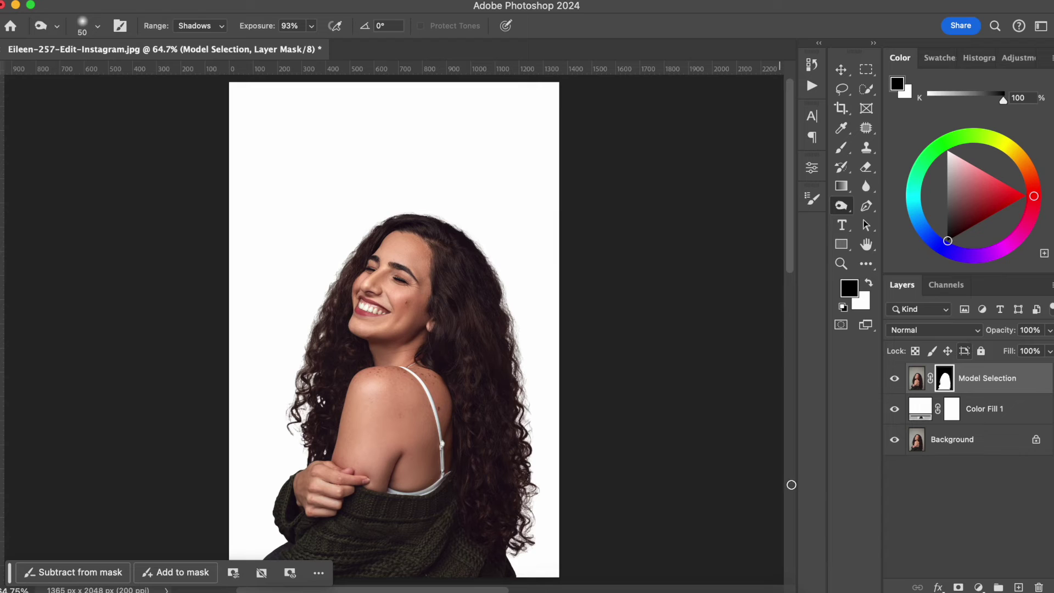
# Enable the Inner Shadow layer style on the Model Selection layer.
pyautogui.doubleClick(1029, 379)
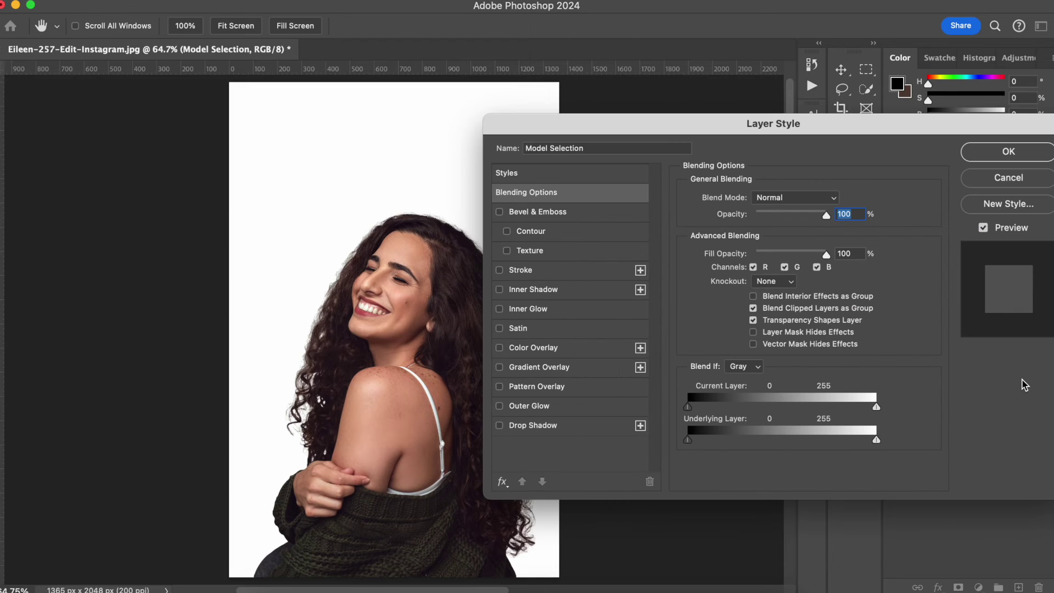
pyautogui.click(511, 290)
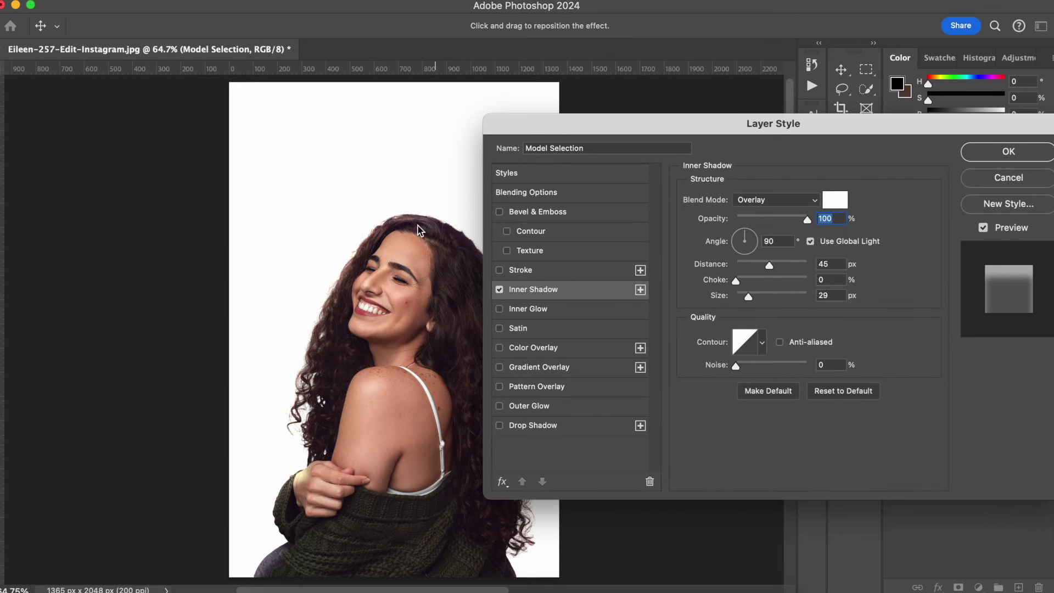
pyautogui.moveTo(399, 315); pyautogui.dragTo(350, 307)
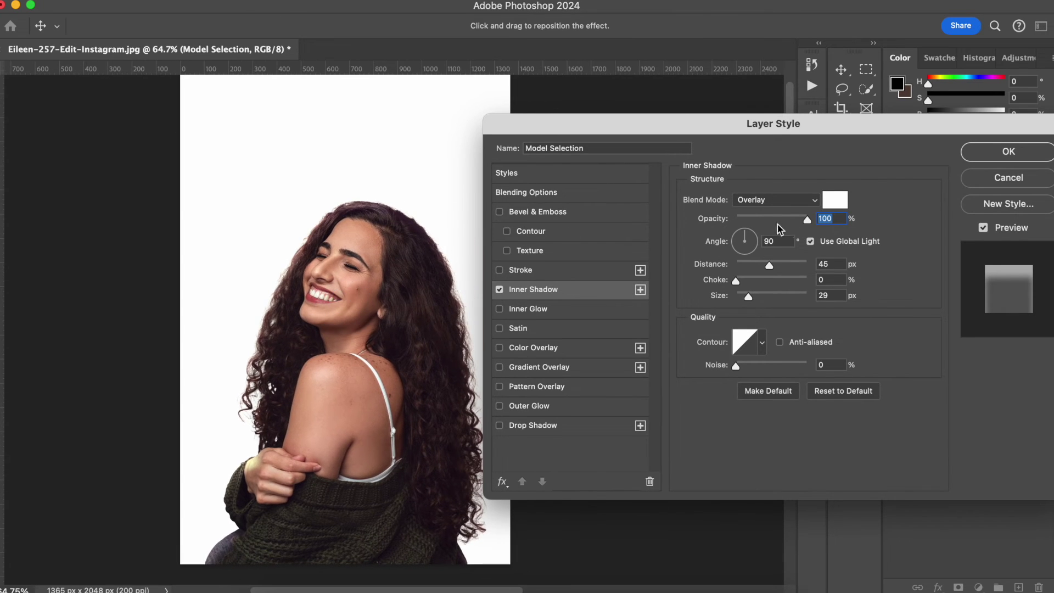
pyautogui.click(824, 221)
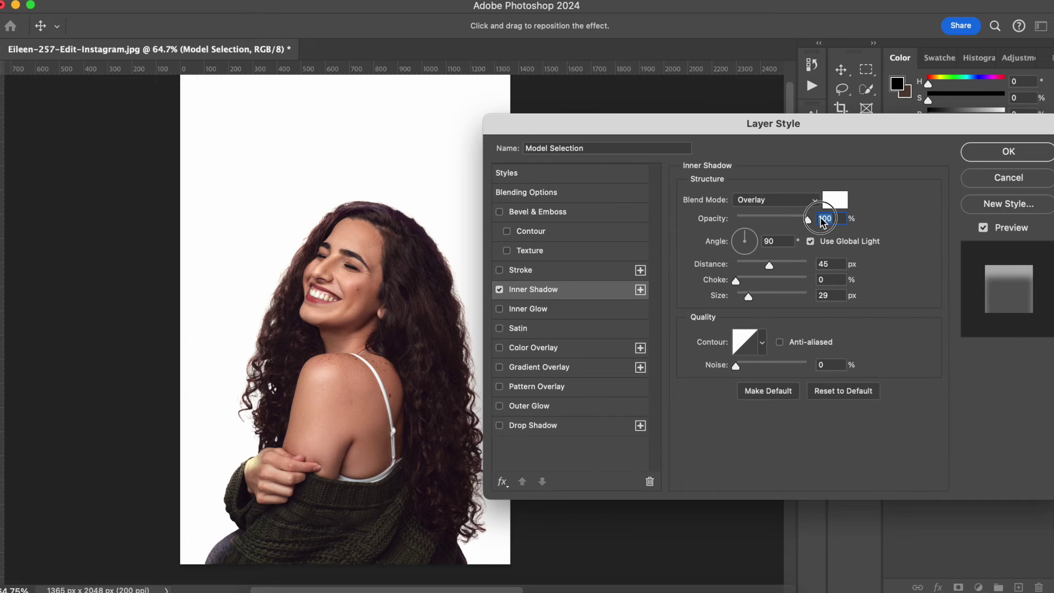
# Try Multiply as the inner shadow's blend mode and return the mode to Overlay.
pyautogui.click(793, 200)
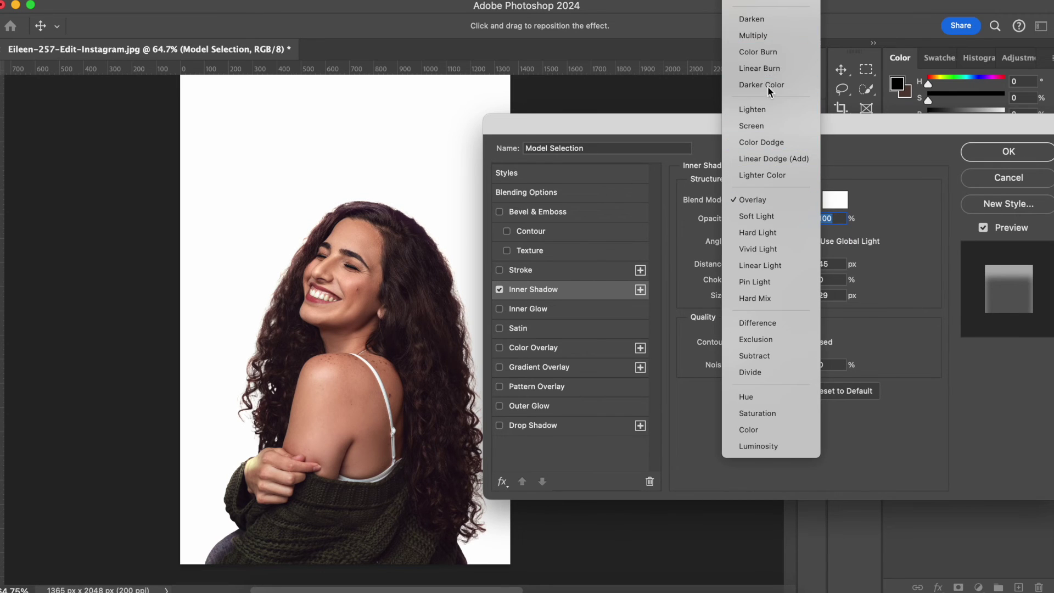
pyautogui.click(767, 36)
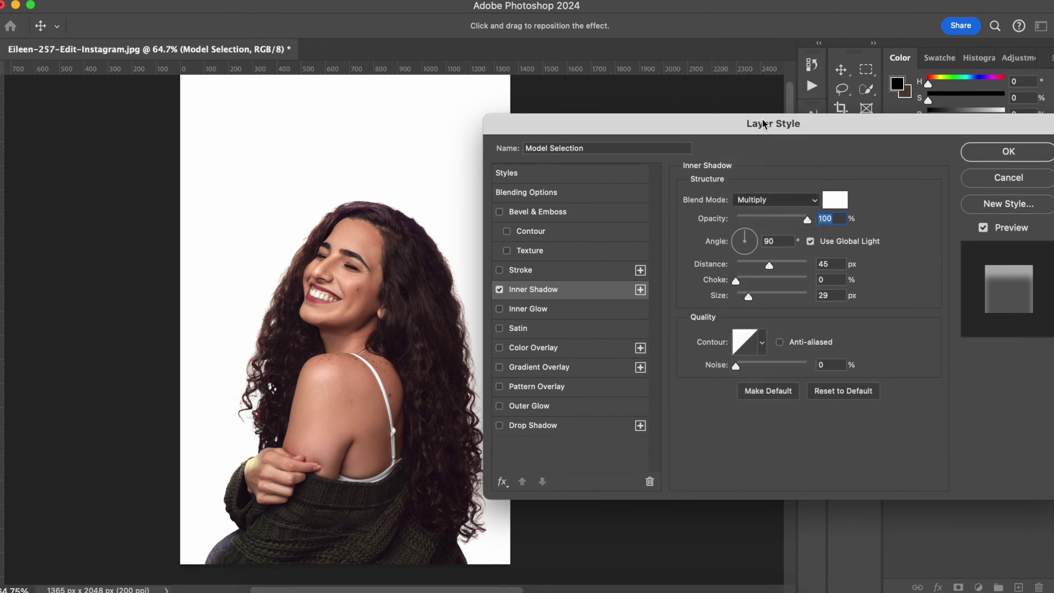
pyautogui.click(783, 200)
pyautogui.click(770, 365)
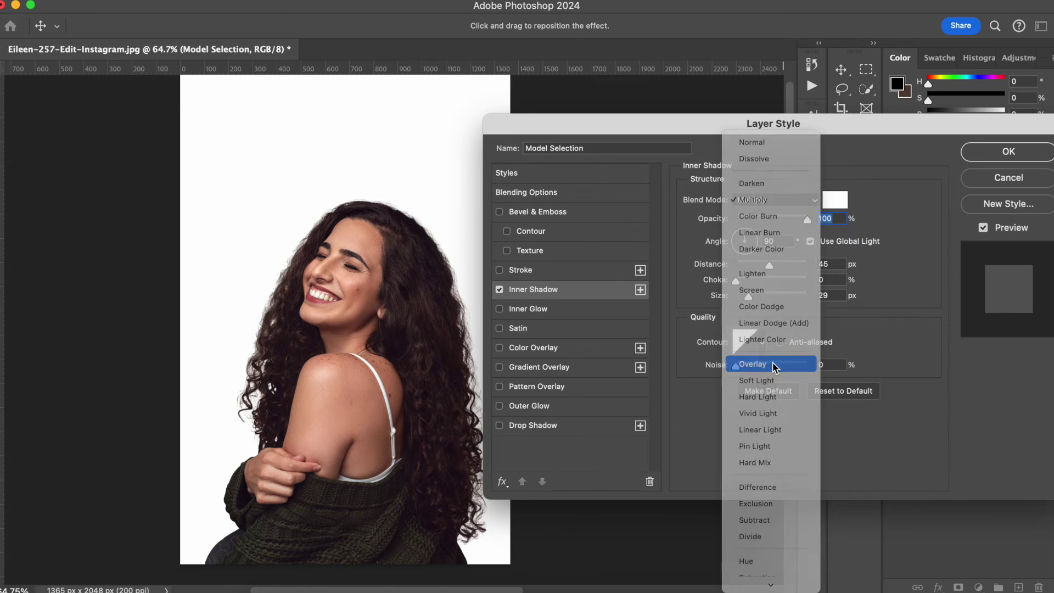
# Confirm white (ffffff) as the inner shadow's colour and set its opacity to 100%.
pyautogui.click(836, 200)
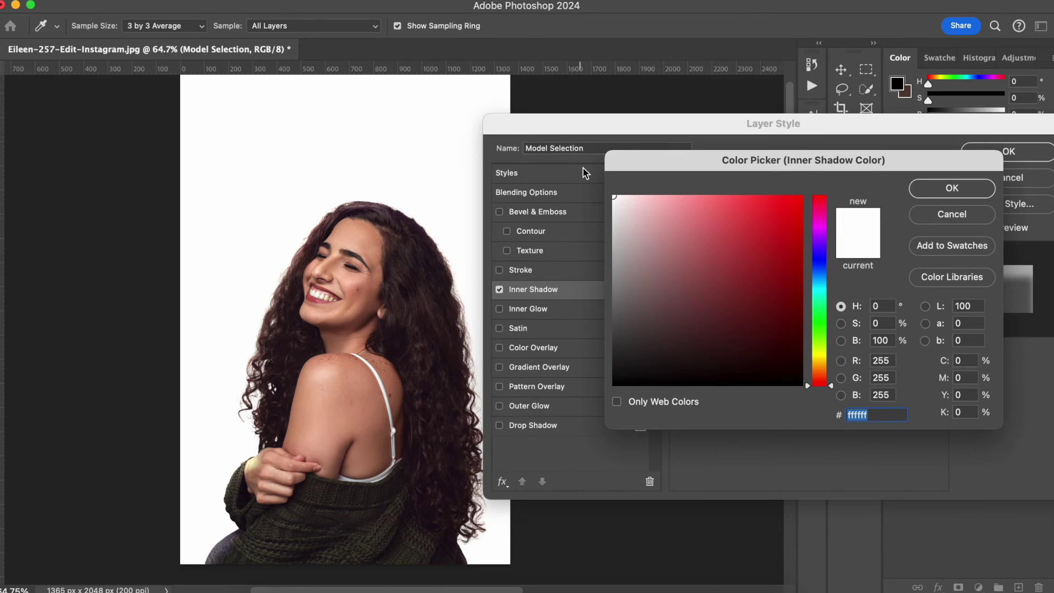
pyautogui.click(924, 190)
pyautogui.moveTo(784, 219); pyautogui.dragTo(817, 221)
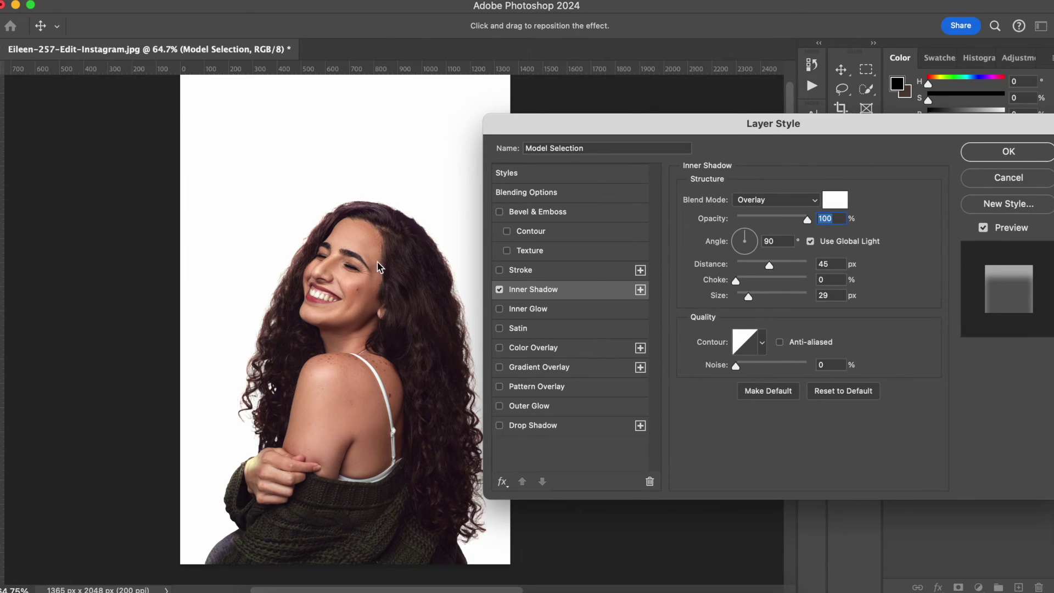
# Fine-tune the inner shadow's Distance to about 40 px and apply the layer style.
pyautogui.moveTo(770, 263)
pyautogui.mouseDown()
pyautogui.moveTo(734, 268)
pyautogui.moveTo(789, 270)
pyautogui.moveTo(731, 269)
pyautogui.moveTo(767, 273)
pyautogui.mouseUp()
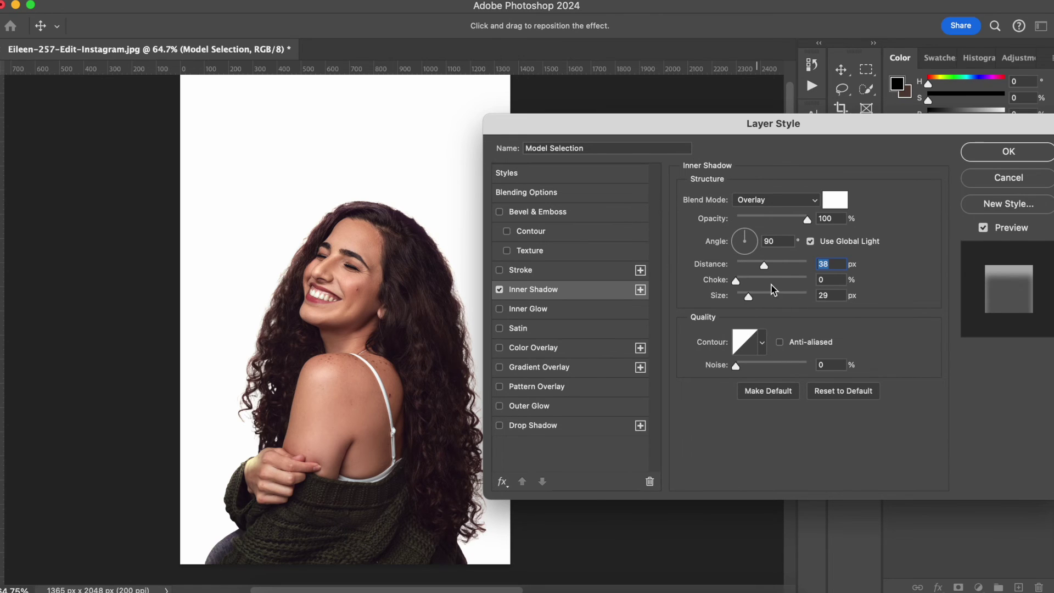
pyautogui.moveTo(764, 266); pyautogui.dragTo(767, 266)
pyautogui.click(772, 242)
pyautogui.click(992, 156)
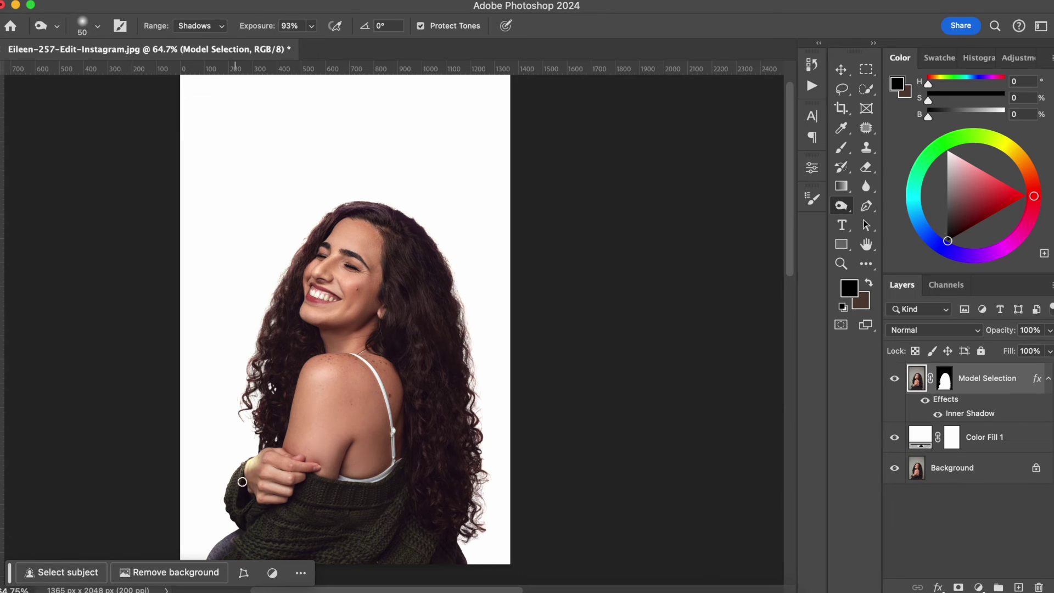
# Convert the Model Selection layer's inner shadow effect into a separate clipped layer.
pyautogui.scroll(-2, 376, 454)
pyautogui.hscroll(-1, 377, 454)
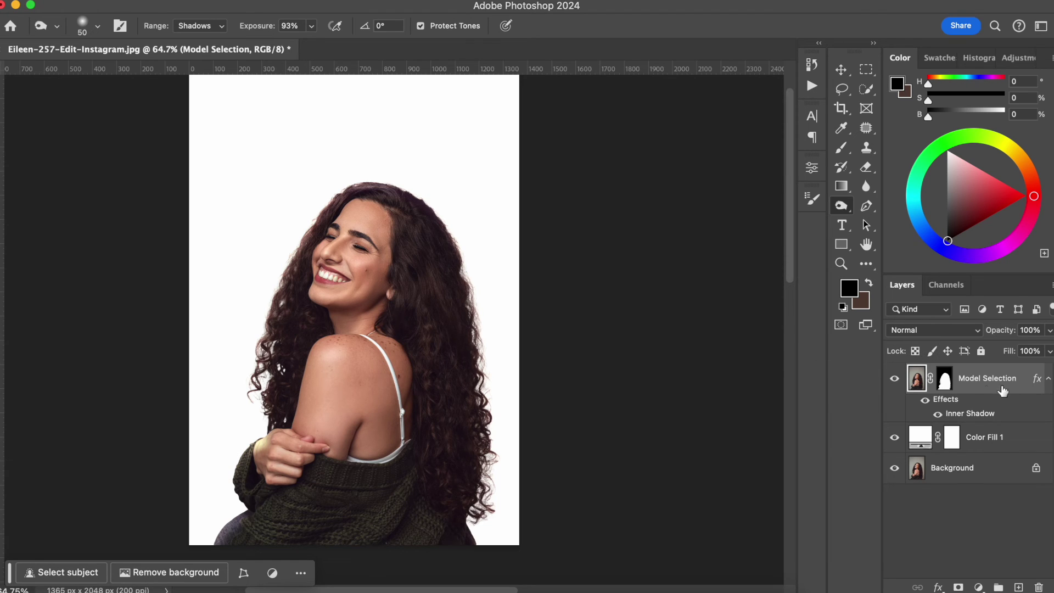
pyautogui.rightClick(1038, 384)
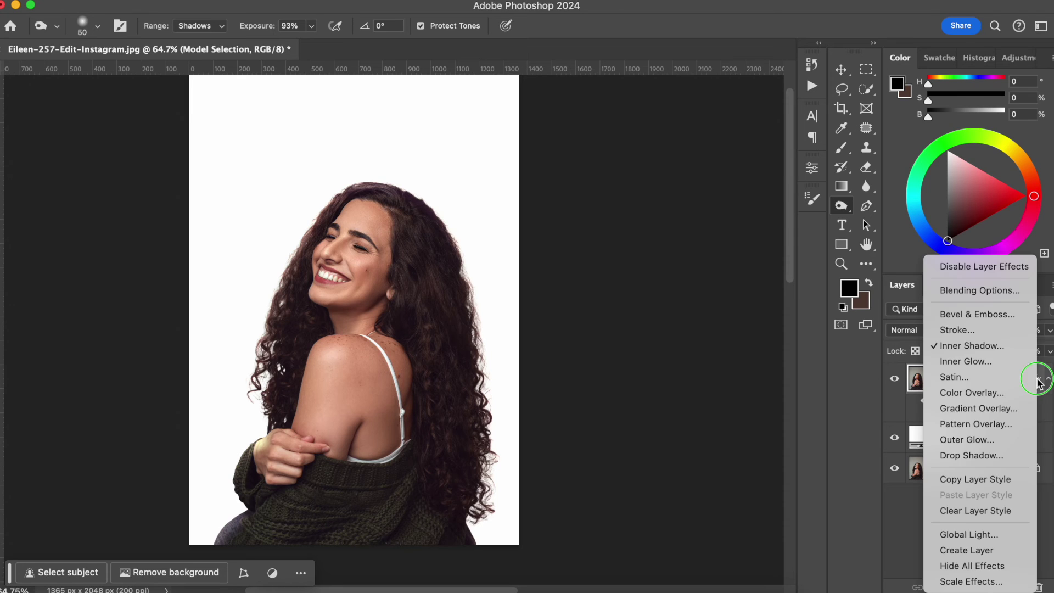
pyautogui.click(965, 552)
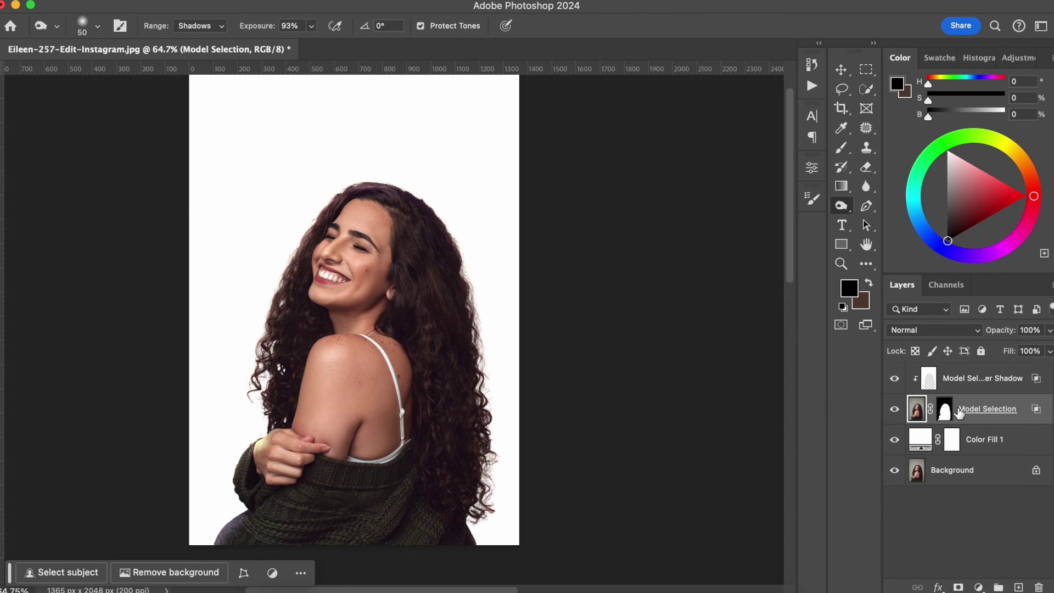
# Select the separated inner shadow layer and set its opacity to 52%.
pyautogui.click(954, 378)
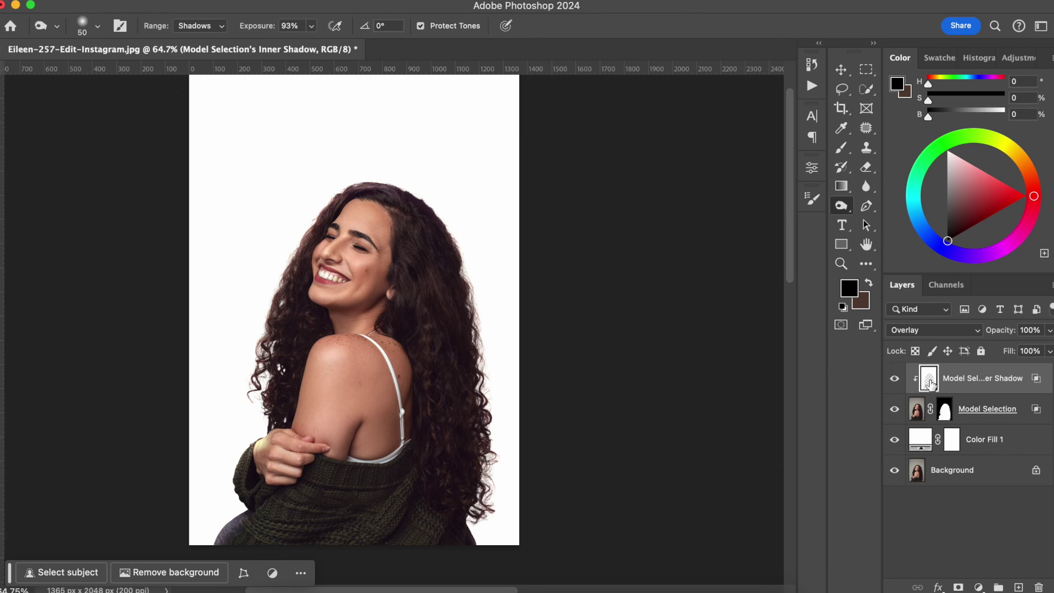
pyautogui.moveTo(1000, 330); pyautogui.dragTo(783, 324)
pyautogui.moveTo(988, 332)
pyautogui.mouseDown()
pyautogui.moveTo(979, 331)
pyautogui.moveTo(1003, 335)
pyautogui.mouseUp()
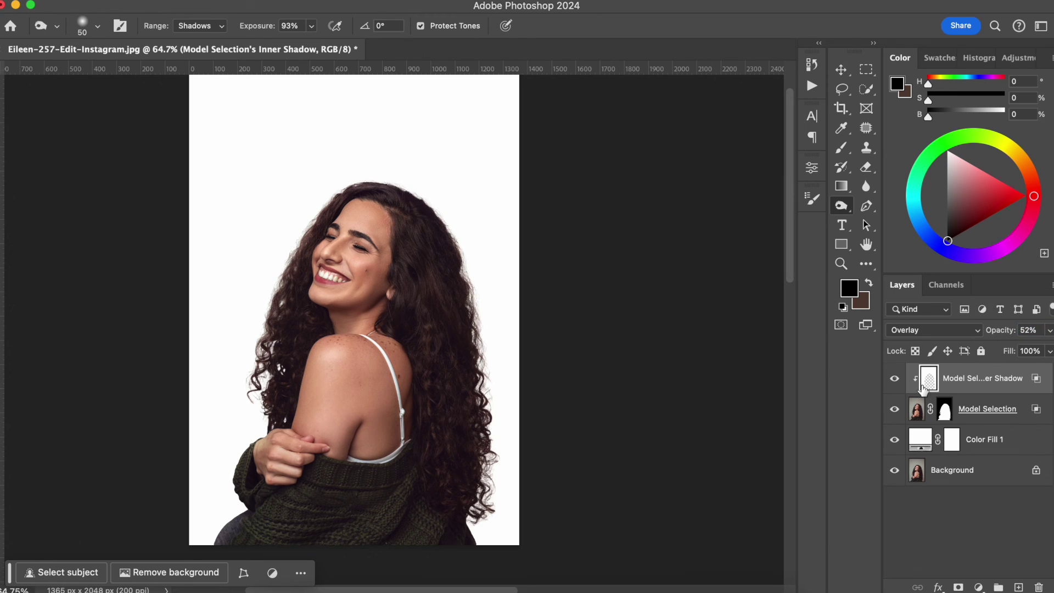
# Compare the image with the inner shadow layer hidden and shown, leaving the layer visible.
pyautogui.click(894, 380)
pyautogui.click(895, 380)
pyautogui.click(895, 380)
pyautogui.click(894, 380)
# Add a layer mask to the inner shadow layer and prepare a black Brush at size 90 and 39% opacity over the hand area.
pyautogui.click(959, 588)
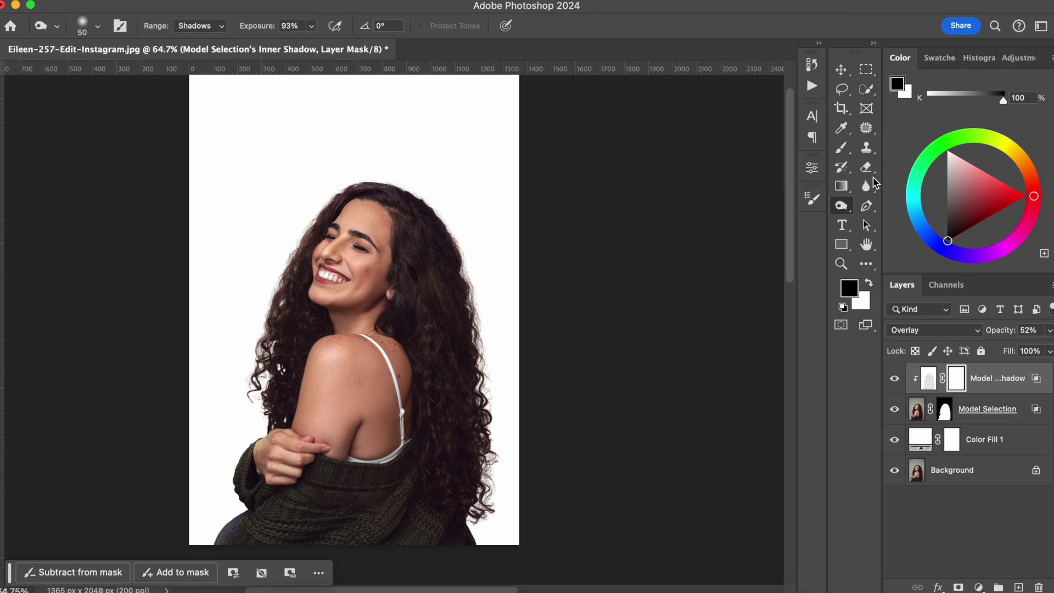
pyautogui.click(842, 148)
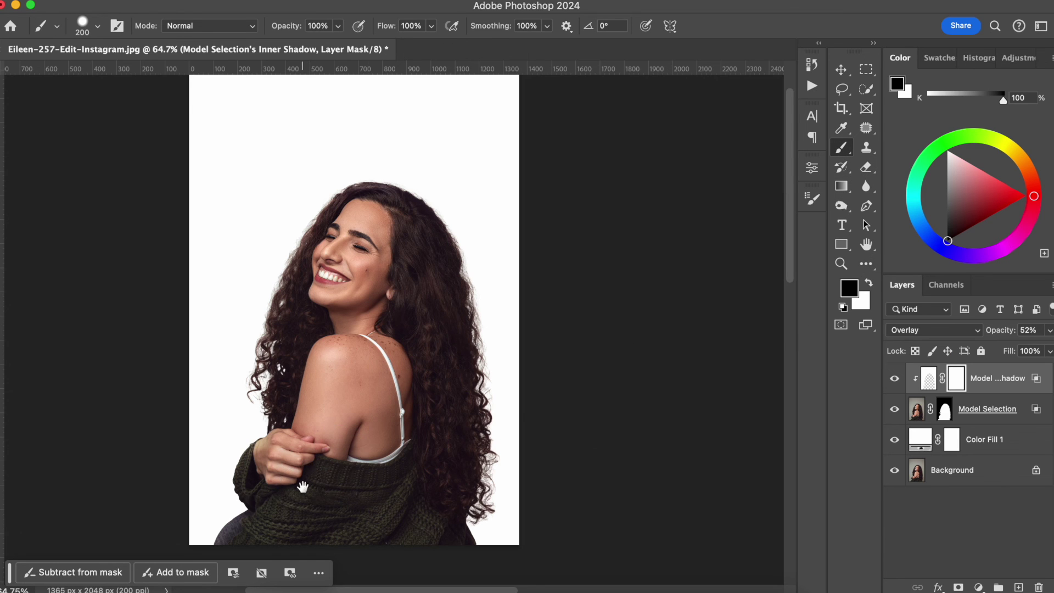
pyautogui.moveTo(317, 473); pyautogui.dragTo(447, 419)
pyautogui.scroll(5, 413, 433)
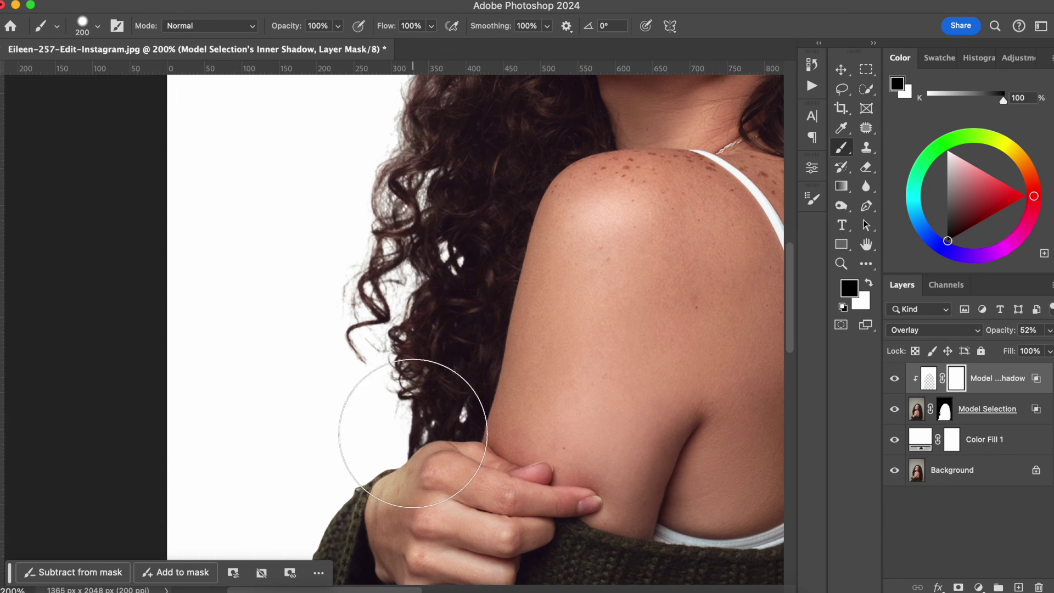
pyautogui.moveTo(494, 447); pyautogui.dragTo(529, 254)
pyautogui.press('[')
pyautogui.press('[')
pyautogui.press('[')
pyautogui.press('[')
pyautogui.press('[')
pyautogui.moveTo(286, 28); pyautogui.dragTo(273, 30)
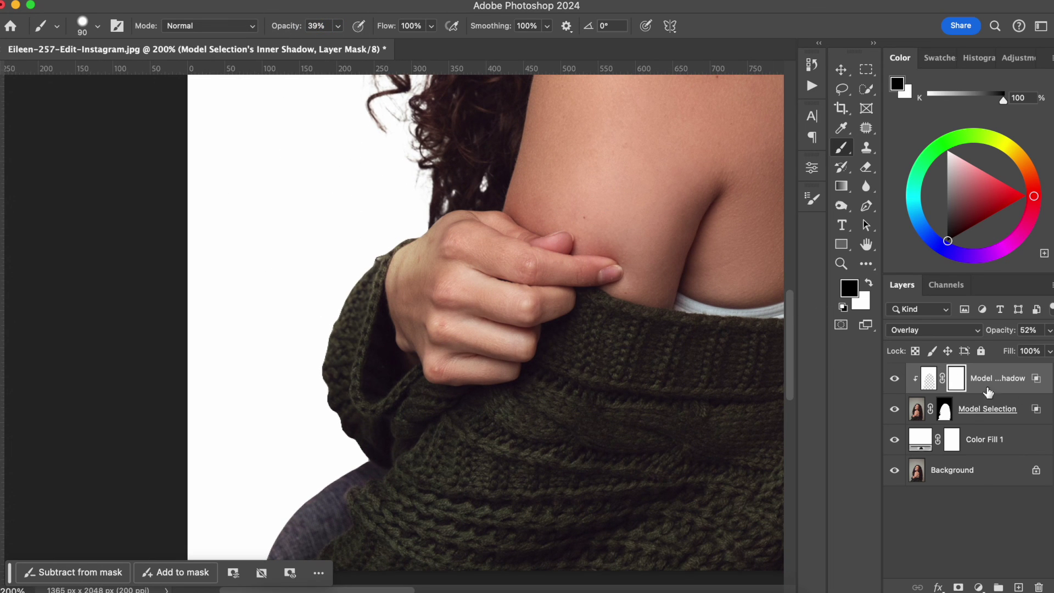
# Paint black on the inner shadow layer's mask along the hand's bright outer edge and lock the layer.
pyautogui.press(']')
pyautogui.press('[')
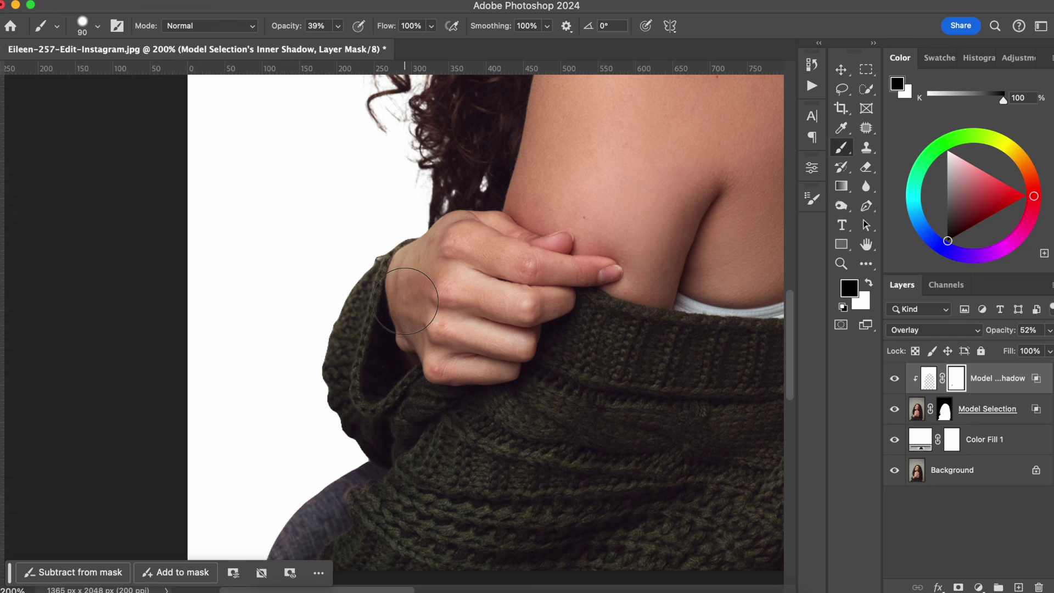
pyautogui.moveTo(435, 424); pyautogui.dragTo(511, 364)
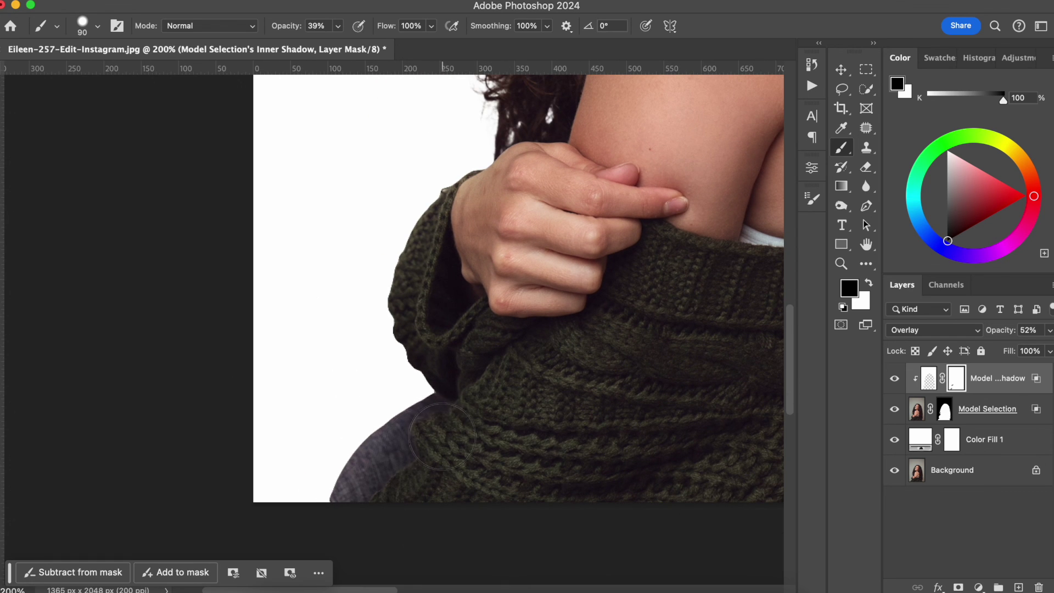
pyautogui.press('super+0')
pyautogui.press('super+slash')
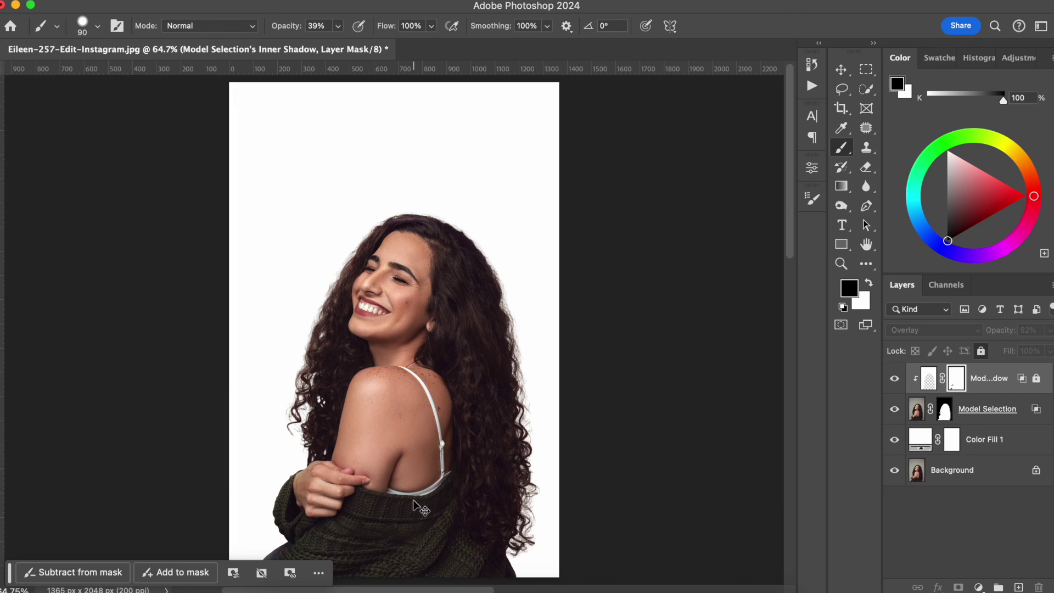
# Compare the finished white-background image with the original Background layer alone, restoring all layers' visibility.
pyautogui.click(895, 380)
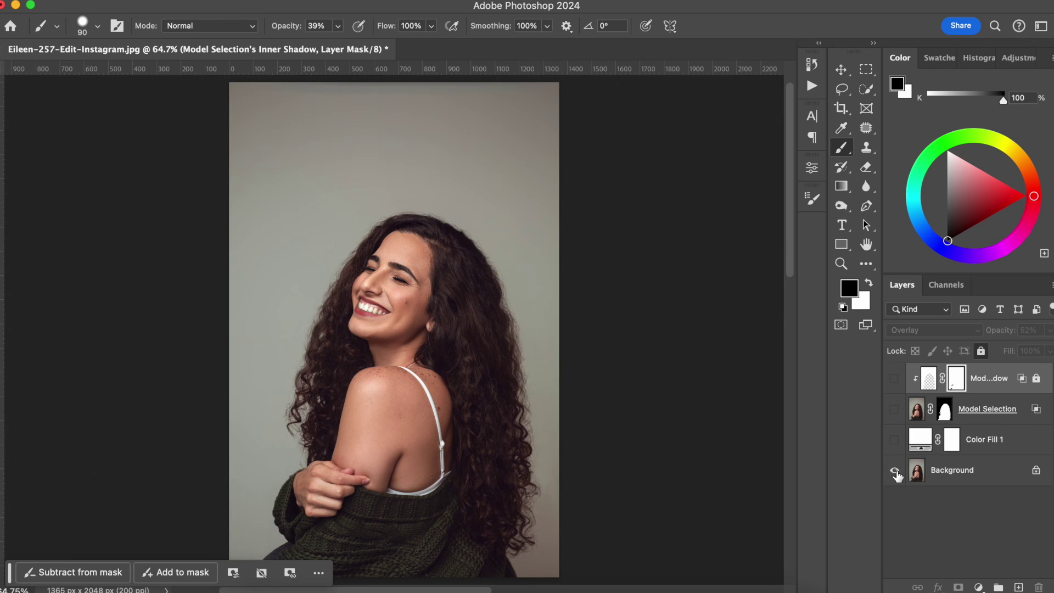
pyautogui.keyDown('alt'); pyautogui.click(896, 472); pyautogui.keyUp('alt')
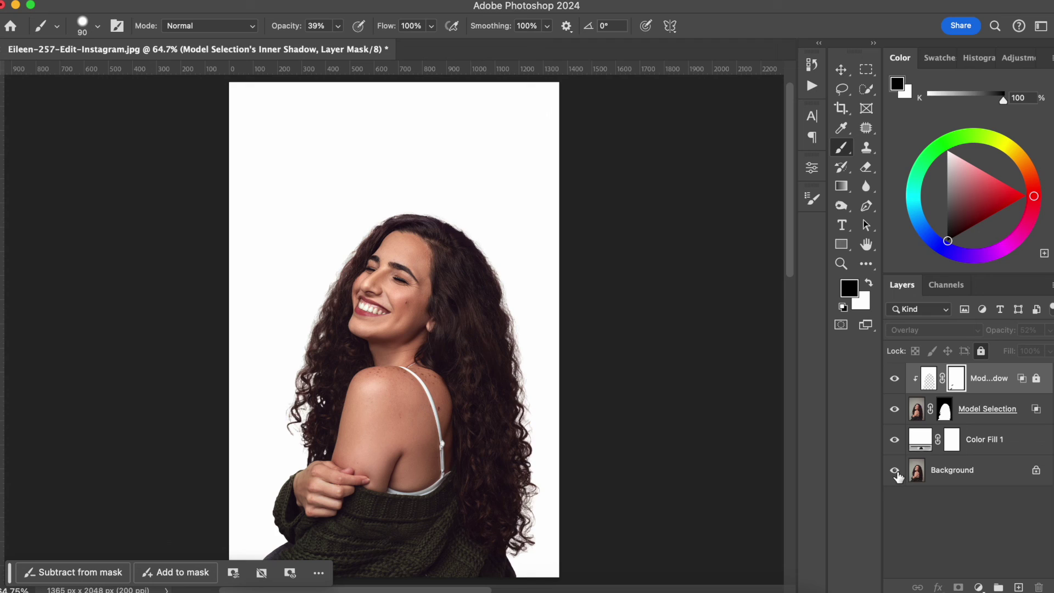
pyautogui.keyDown('alt'); pyautogui.click(897, 472); pyautogui.keyUp('alt')
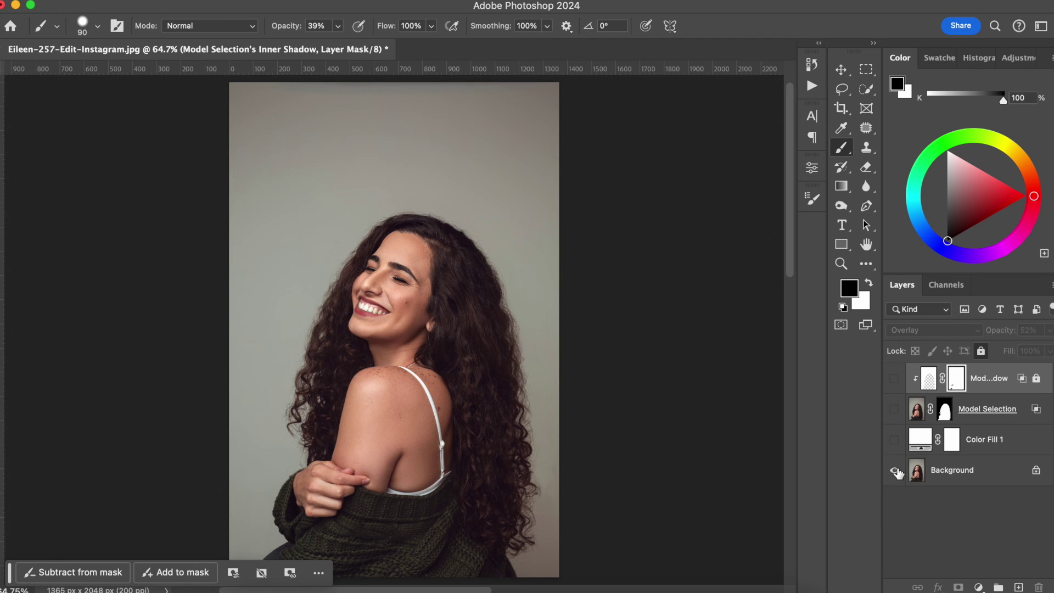
pyautogui.keyDown('alt'); pyautogui.click(896, 472); pyautogui.keyUp('alt')
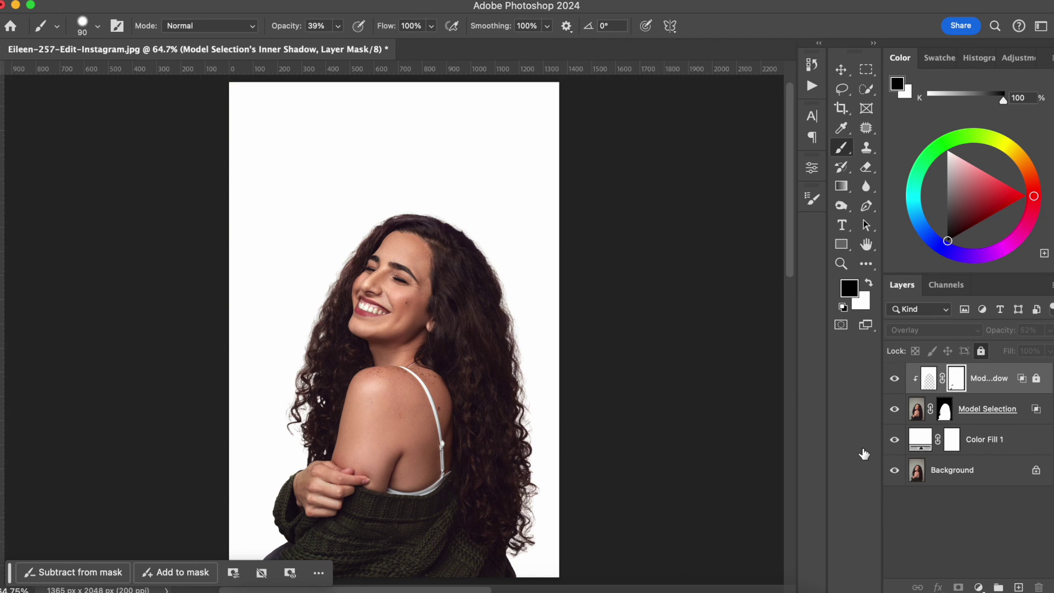